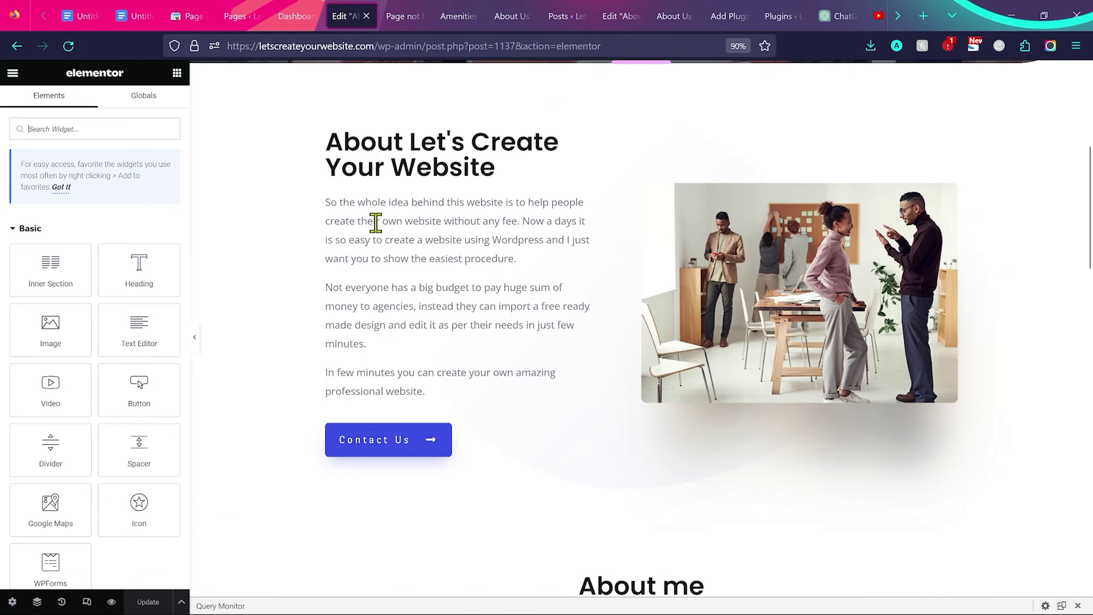
# Correct the Contact Us button link from getintoucd to getintouch and preview the About page
pyautogui.click(408, 448)
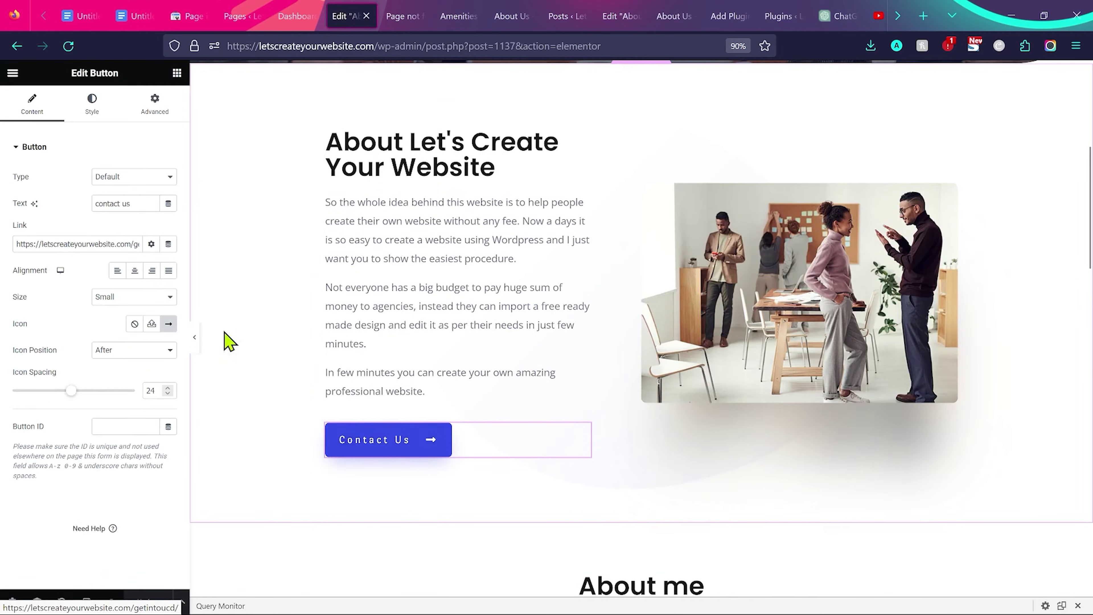
pyautogui.click(123, 244)
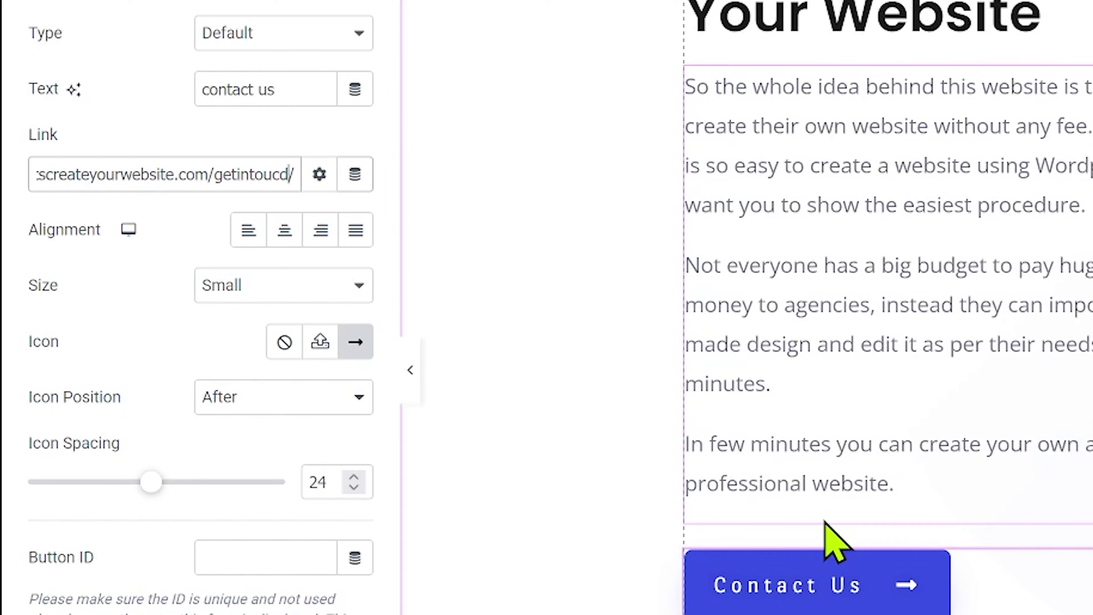
pyautogui.press('BackSpace')
pyautogui.write('h')
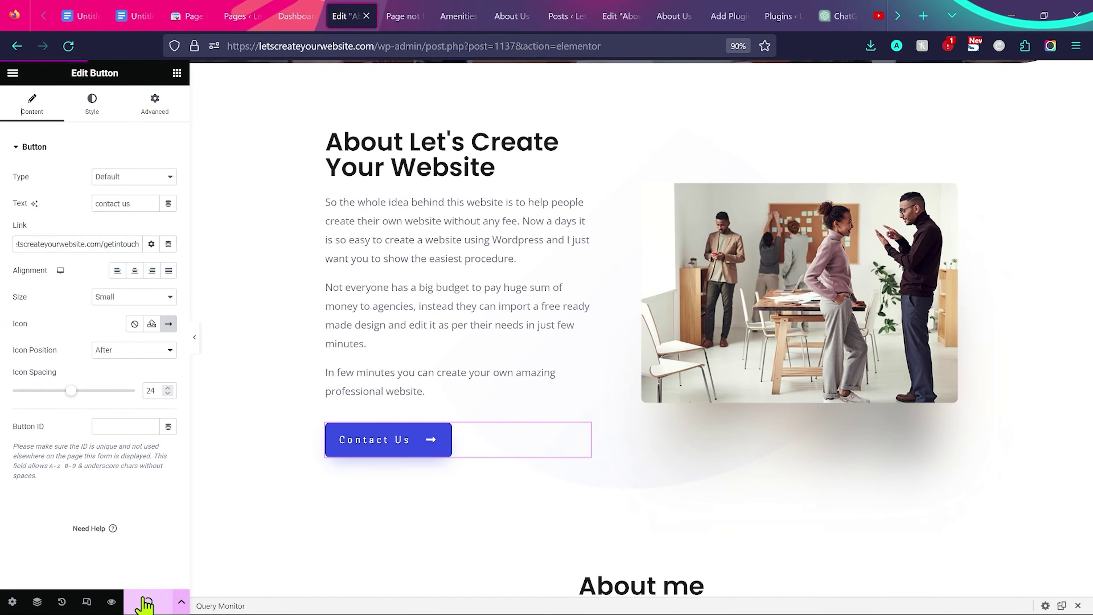
pyautogui.click(145, 603)
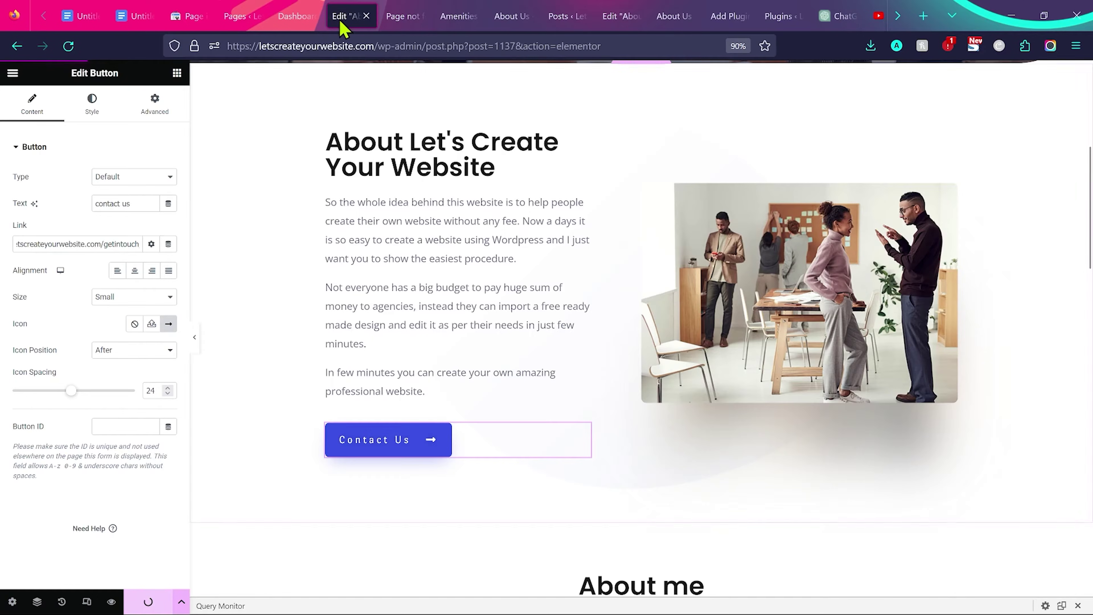
# Follow the Contact Us button to the Get in Touch page, review it zoomed in, then return to Search Console
pyautogui.scroll(-3, 366, 379)
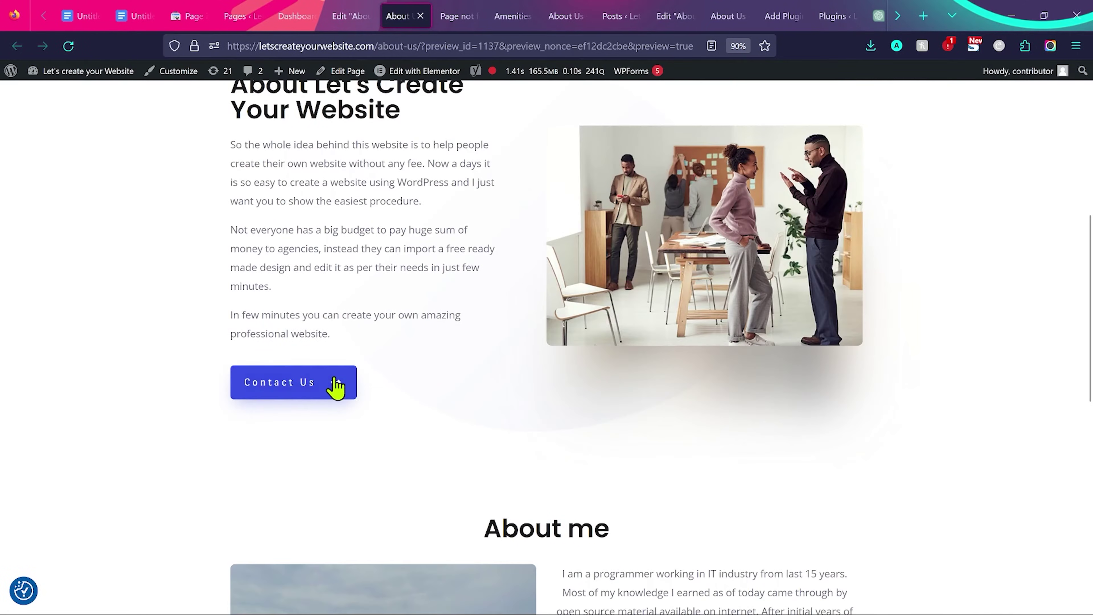
pyautogui.click(292, 393)
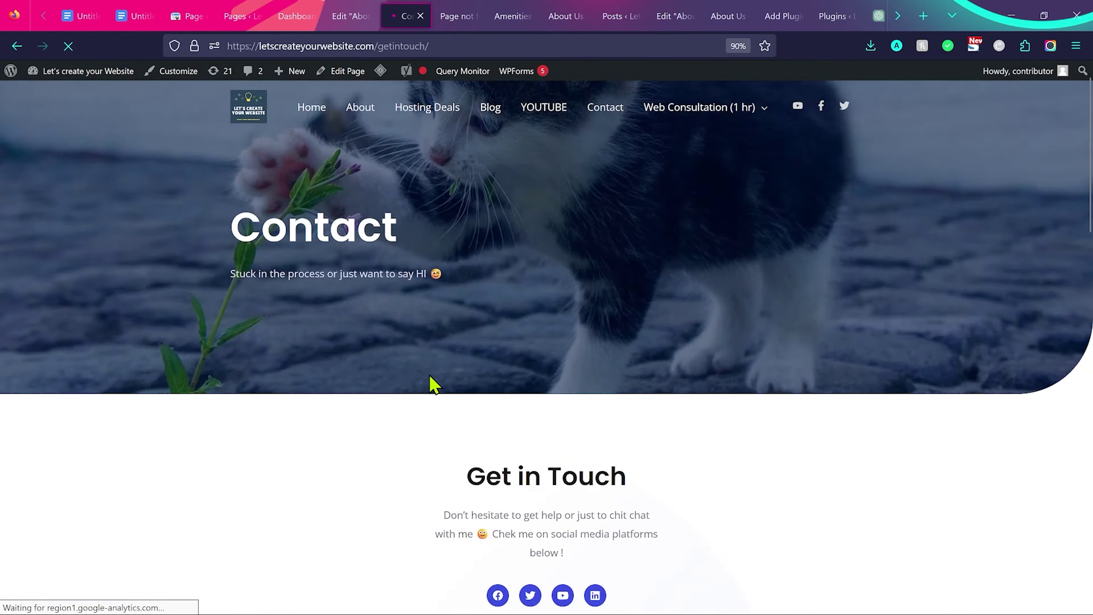
pyautogui.scroll(-3, 430, 383)
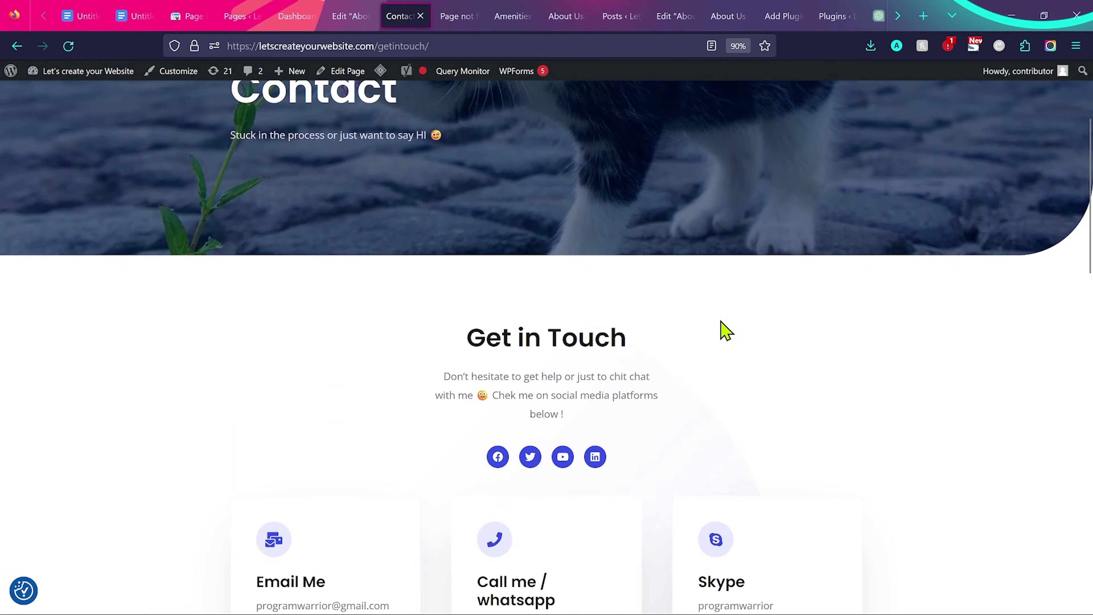
pyautogui.scroll(-2, 714, 357)
pyautogui.scroll(-2, 713, 360)
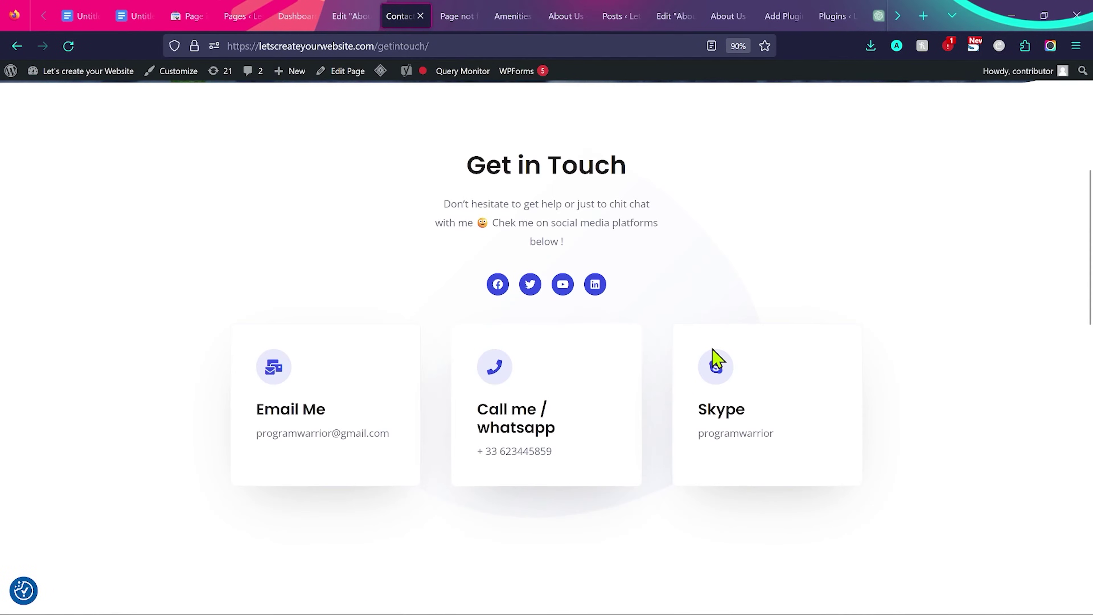
pyautogui.hotkey('ctrl', '+')
pyautogui.hotkey('ctrl', '+')
pyautogui.hotkey('ctrl', '+')
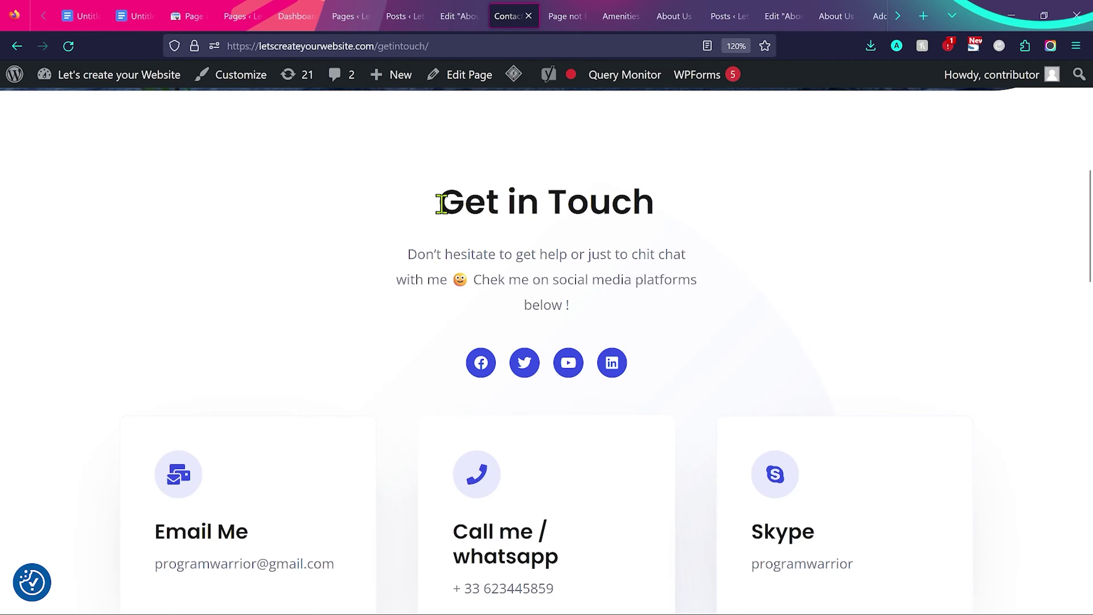
pyautogui.hotkey('ctrl', '3')
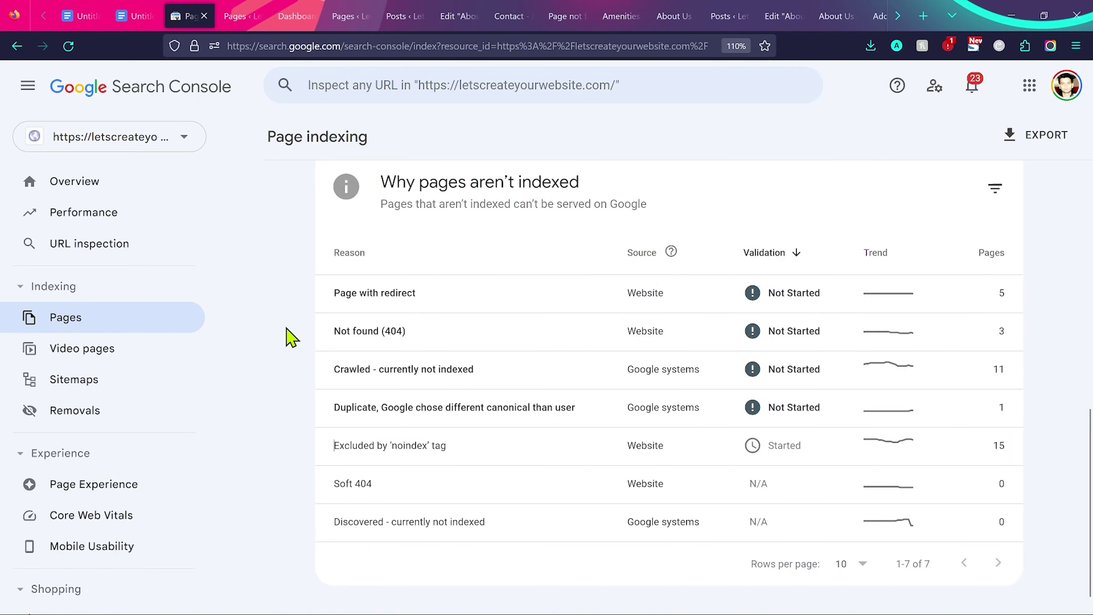
# Open the Not found (404) report and inspect the hello-world URL
pyautogui.click(477, 333)
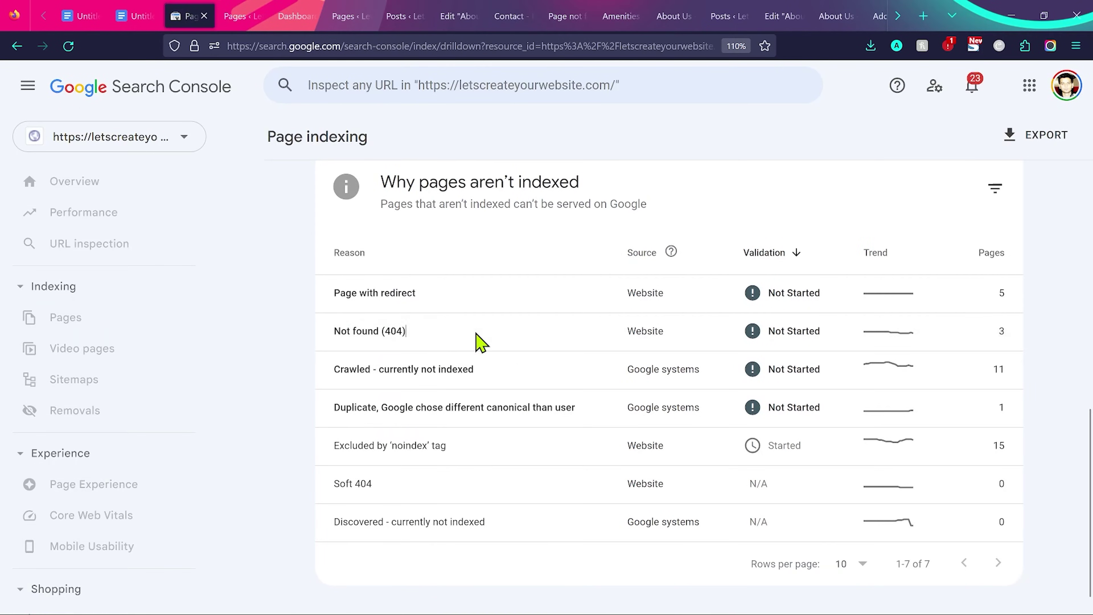
pyautogui.scroll(-8, 479, 343)
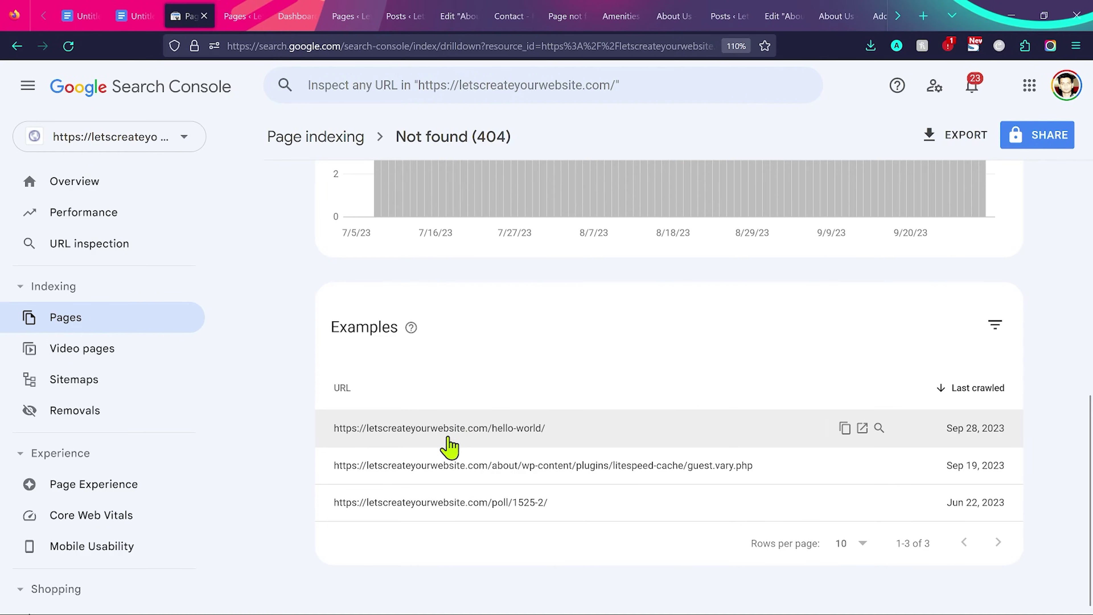
pyautogui.click(878, 429)
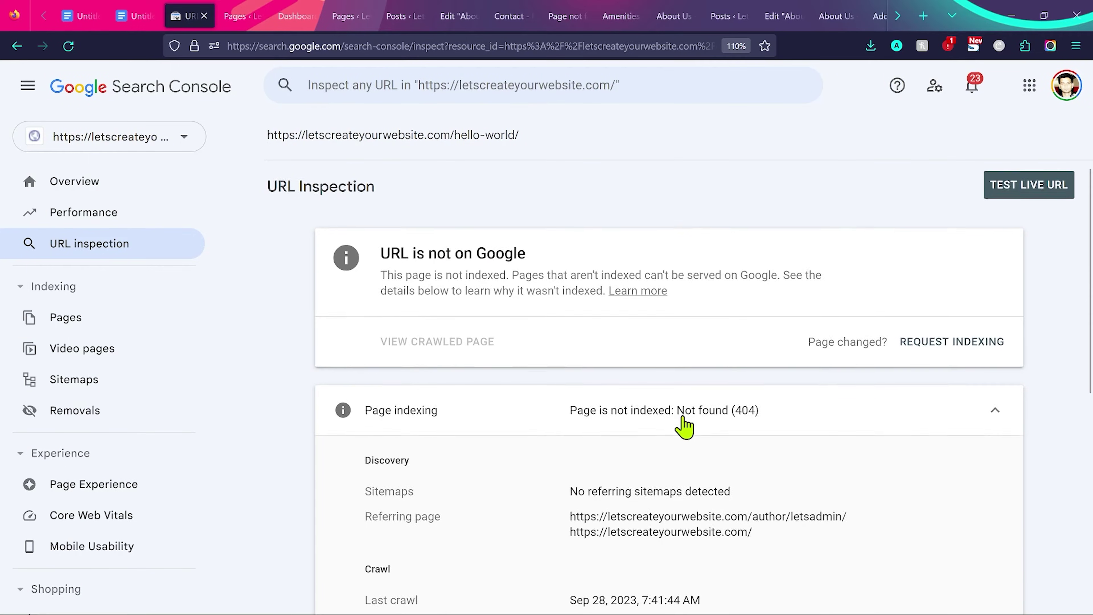
# Review the Discovery section's referring pages for the 404 hello-world URL, including the author page
pyautogui.scroll(-3, 685, 426)
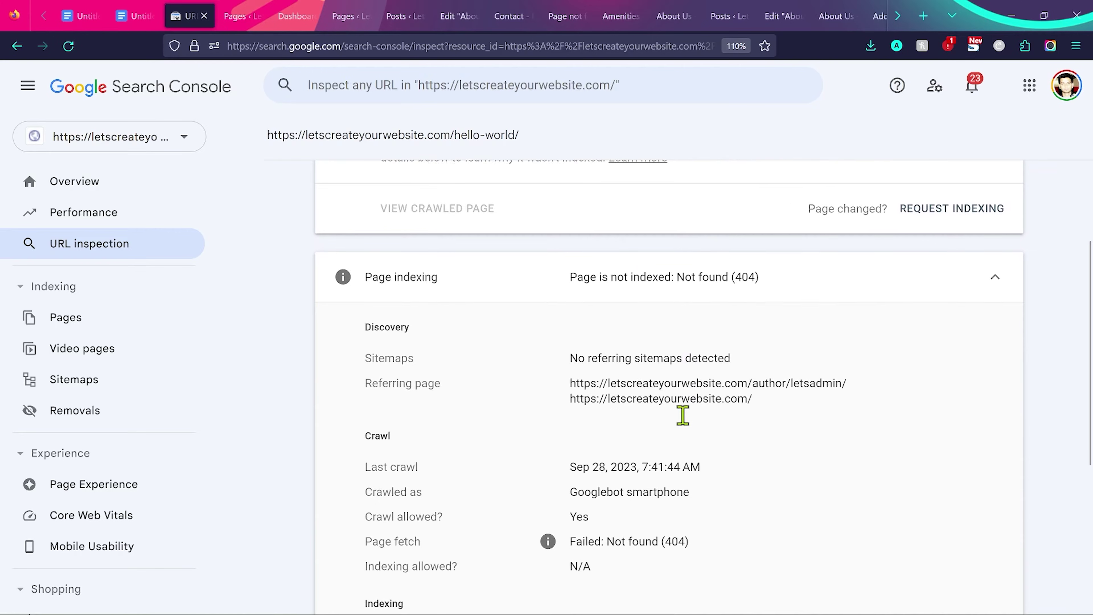
pyautogui.moveTo(363, 322); pyautogui.dragTo(424, 328)
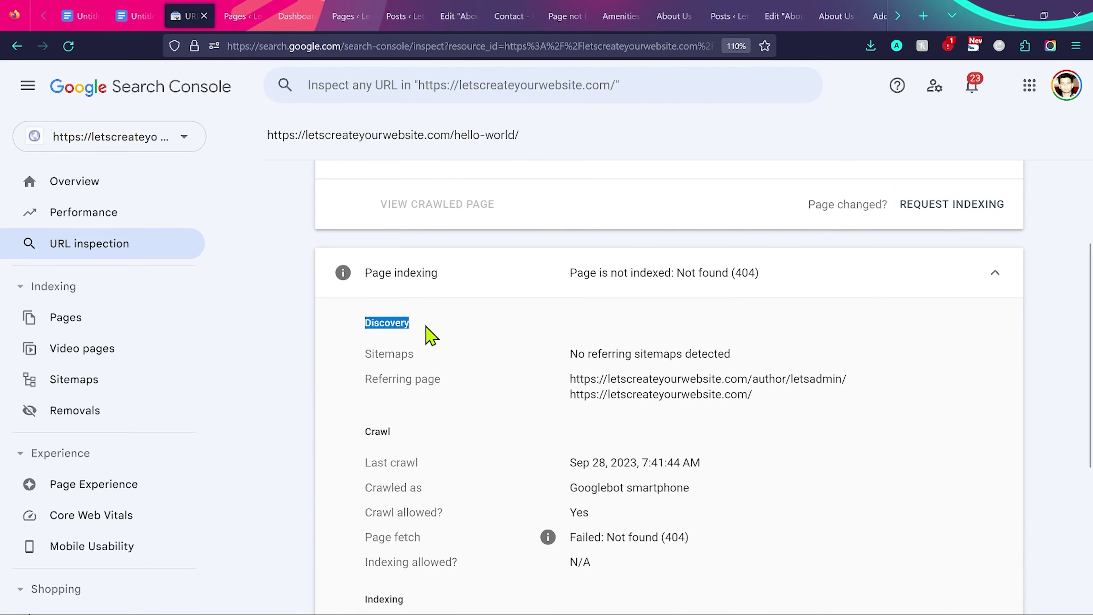
pyautogui.click(519, 395)
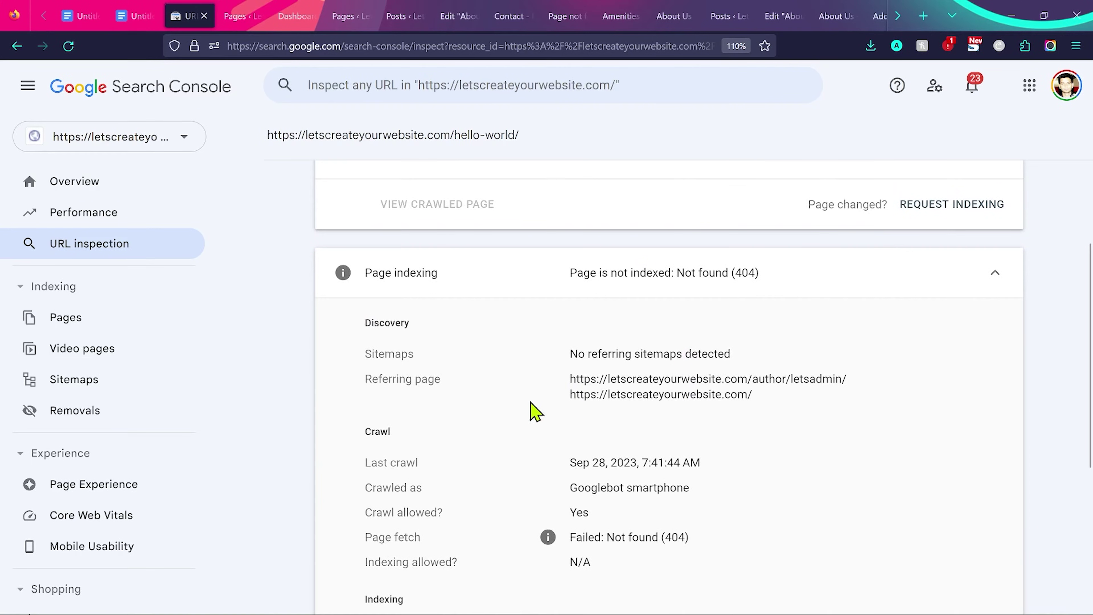
pyautogui.moveTo(362, 381); pyautogui.dragTo(456, 384)
pyautogui.tripleClick(561, 380)
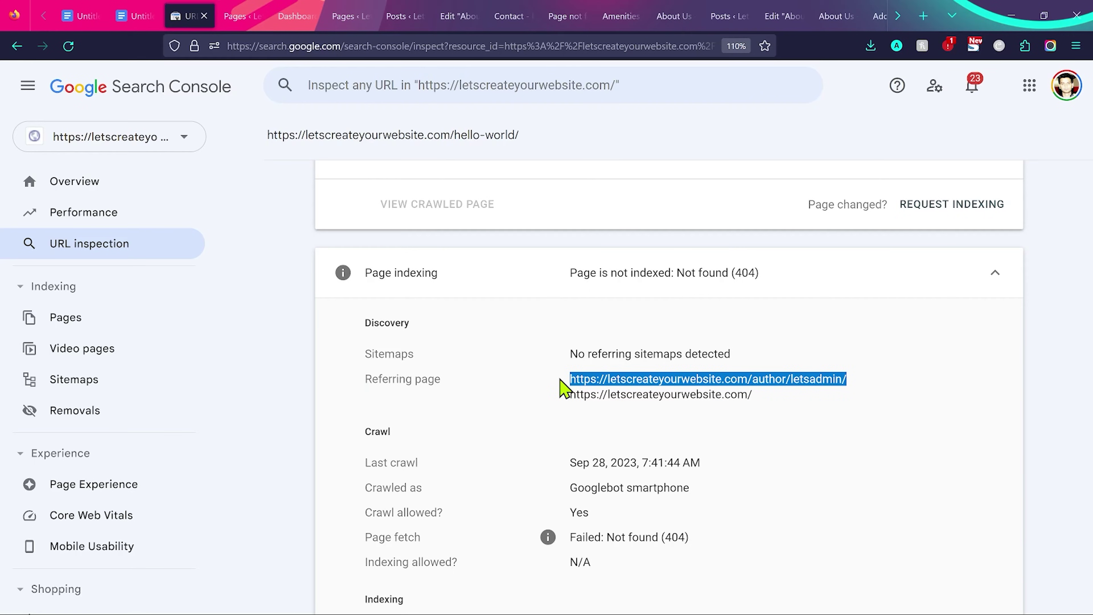
pyautogui.moveTo(526, 135); pyautogui.dragTo(268, 138)
pyautogui.tripleClick(571, 380)
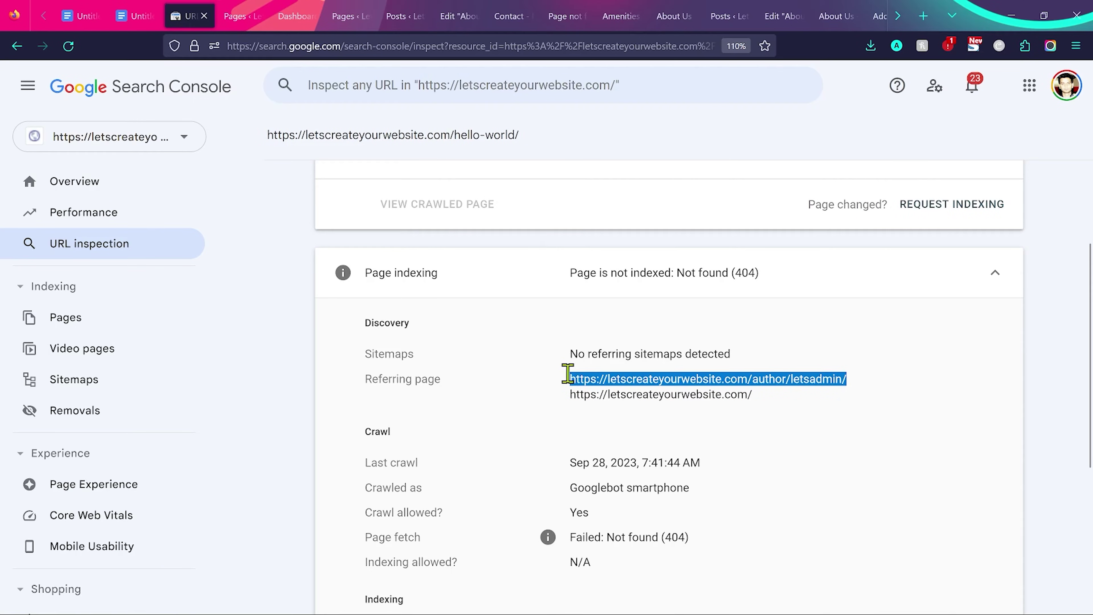
pyautogui.moveTo(526, 136); pyautogui.dragTo(313, 134)
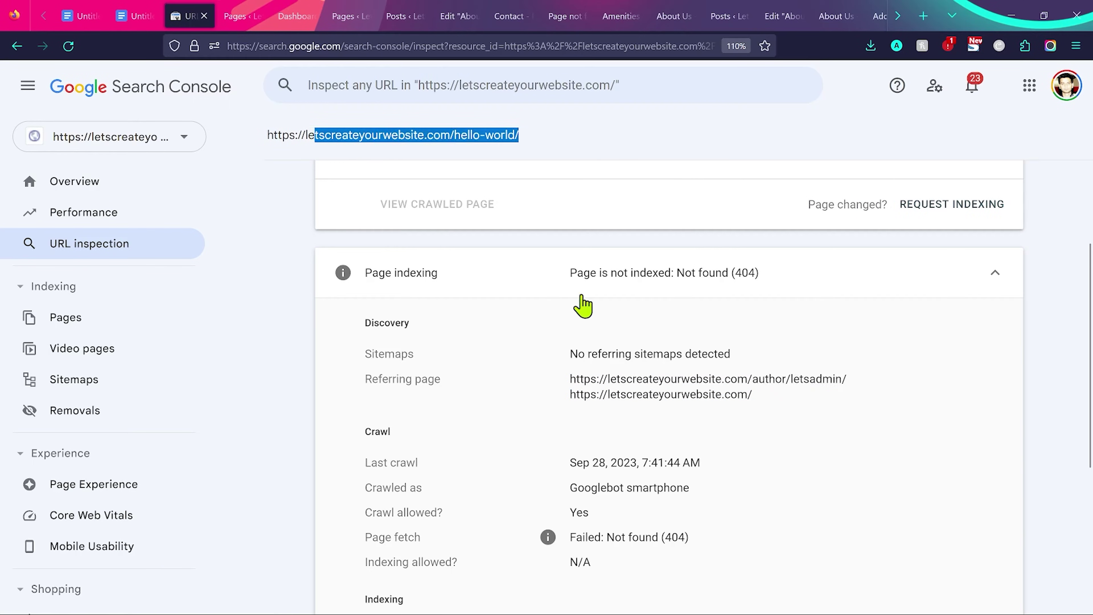
pyautogui.moveTo(571, 379); pyautogui.dragTo(846, 379)
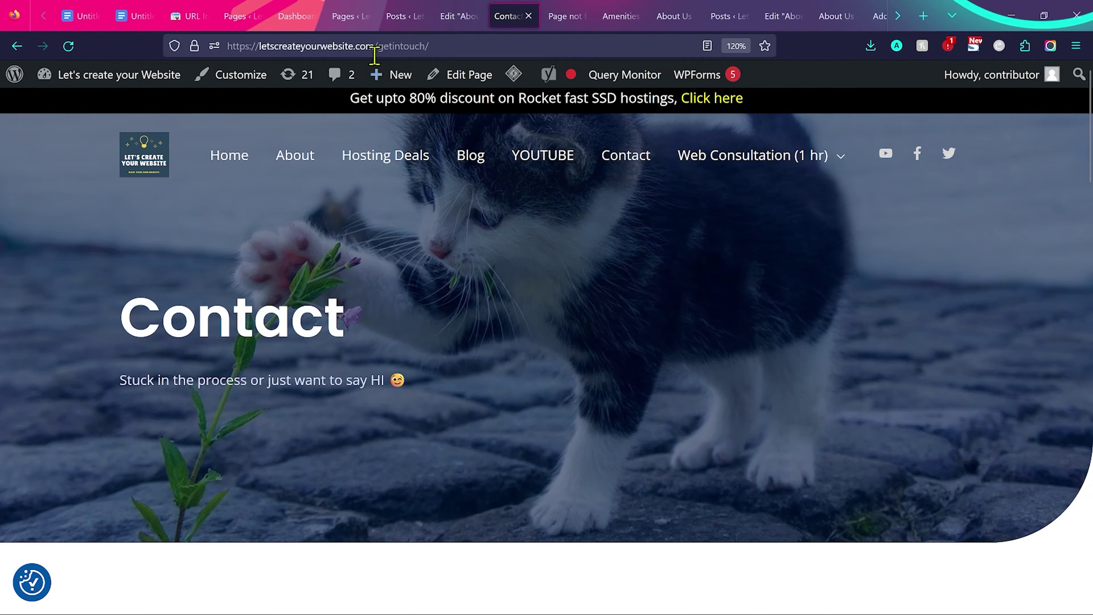
# Confirm the contact page shows page-not-found, then restore the Contact page from Pages > Trash
pyautogui.press('F5')
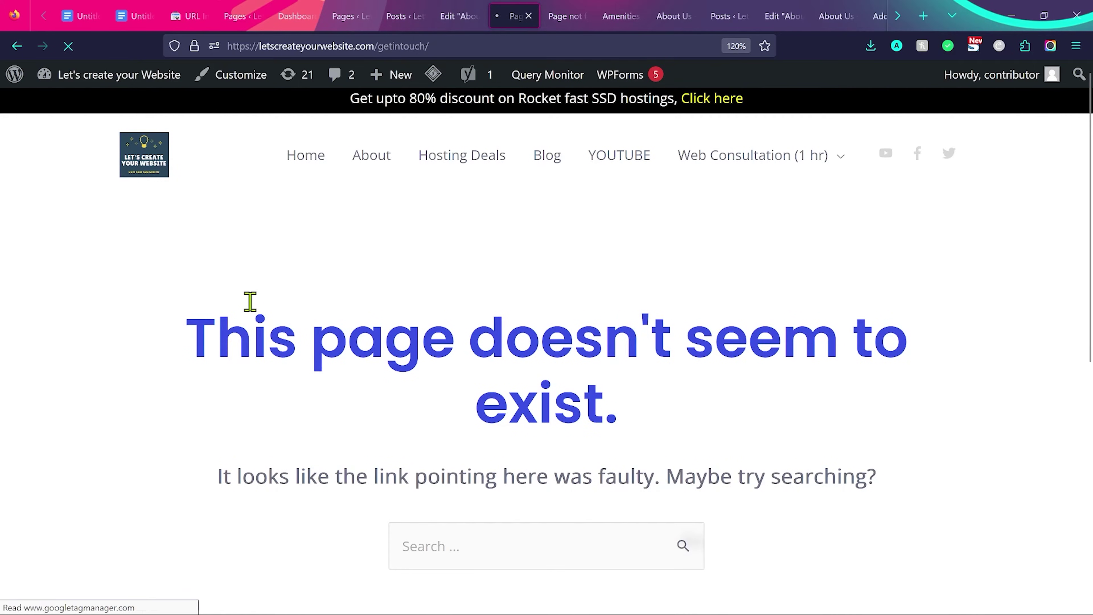
pyautogui.moveTo(184, 333); pyautogui.dragTo(648, 390)
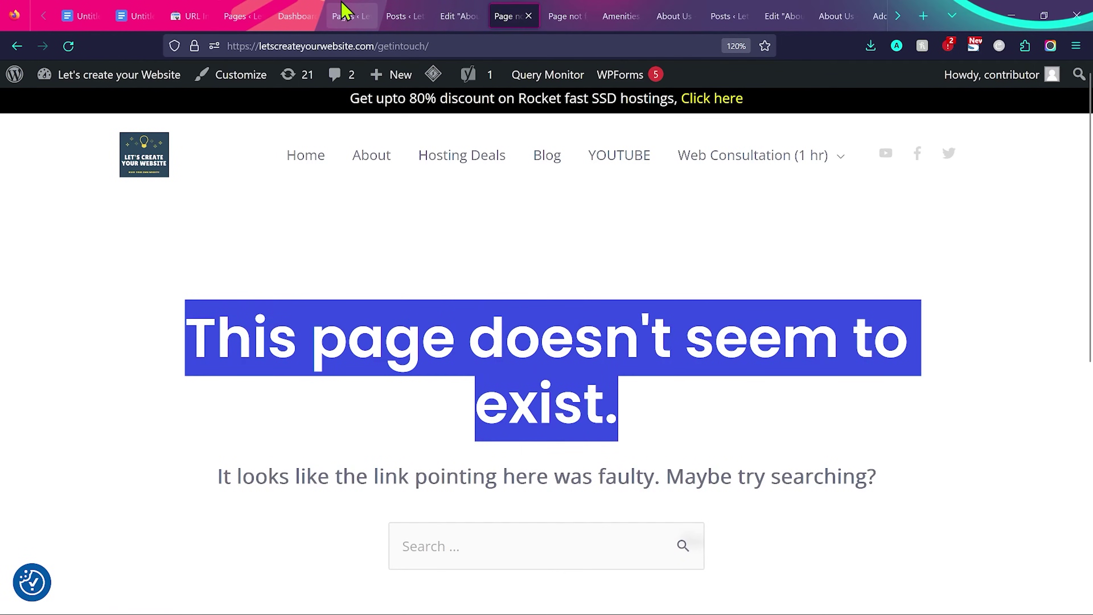
pyautogui.click(354, 15)
pyautogui.scroll(-1, 352, 324)
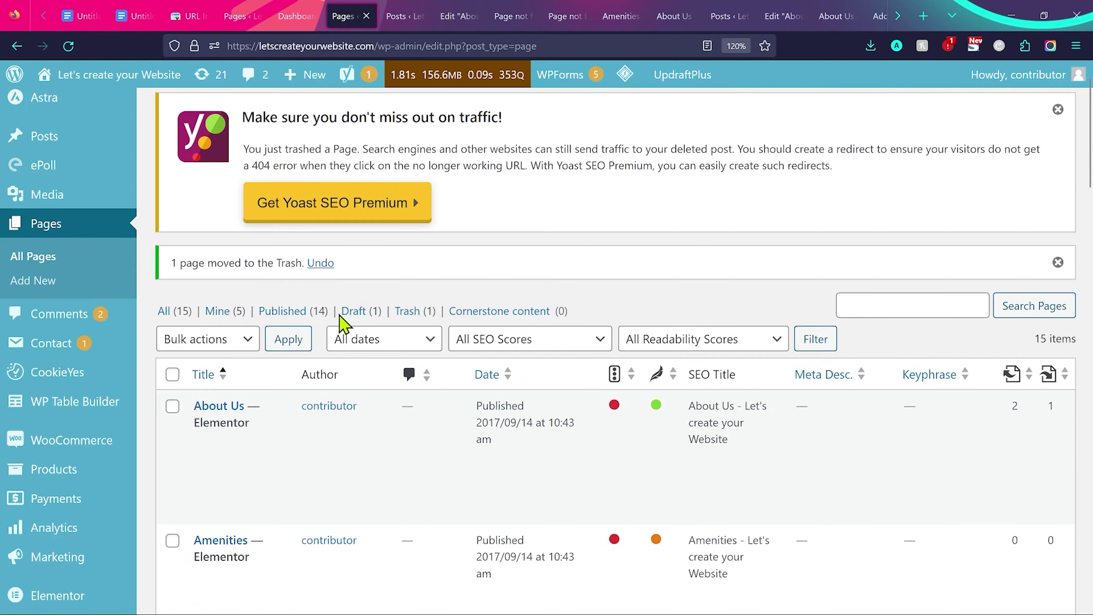
pyautogui.click(407, 311)
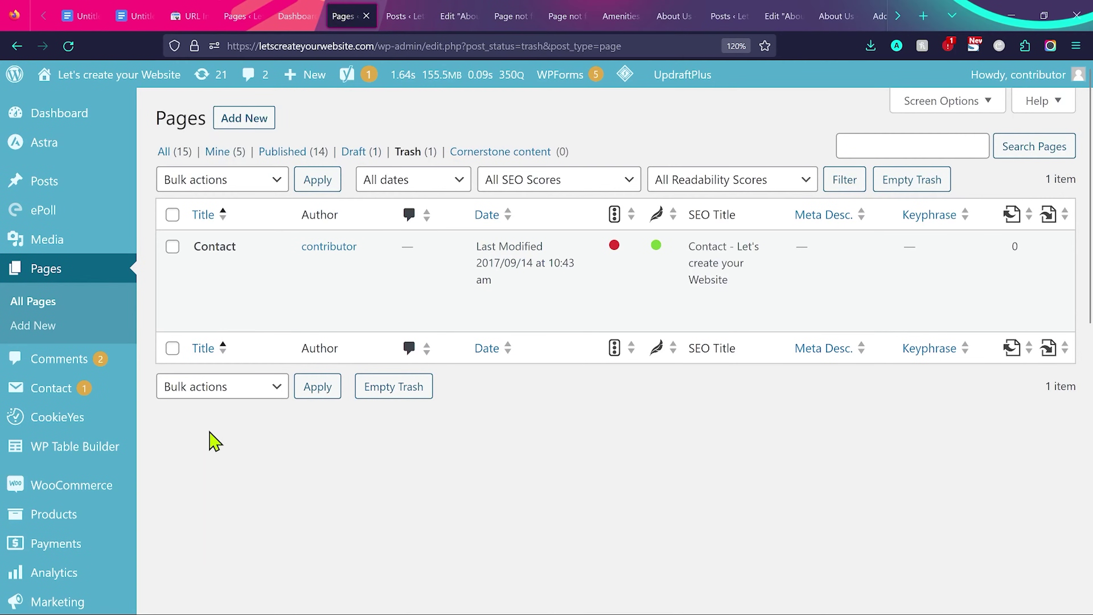
pyautogui.moveTo(307, 335)
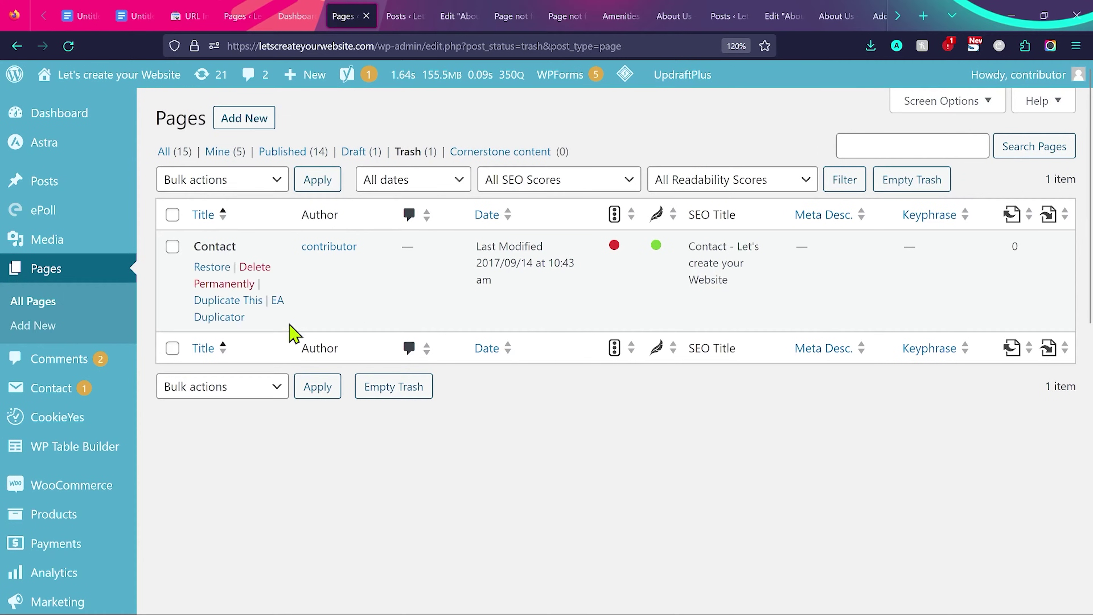
pyautogui.click(212, 268)
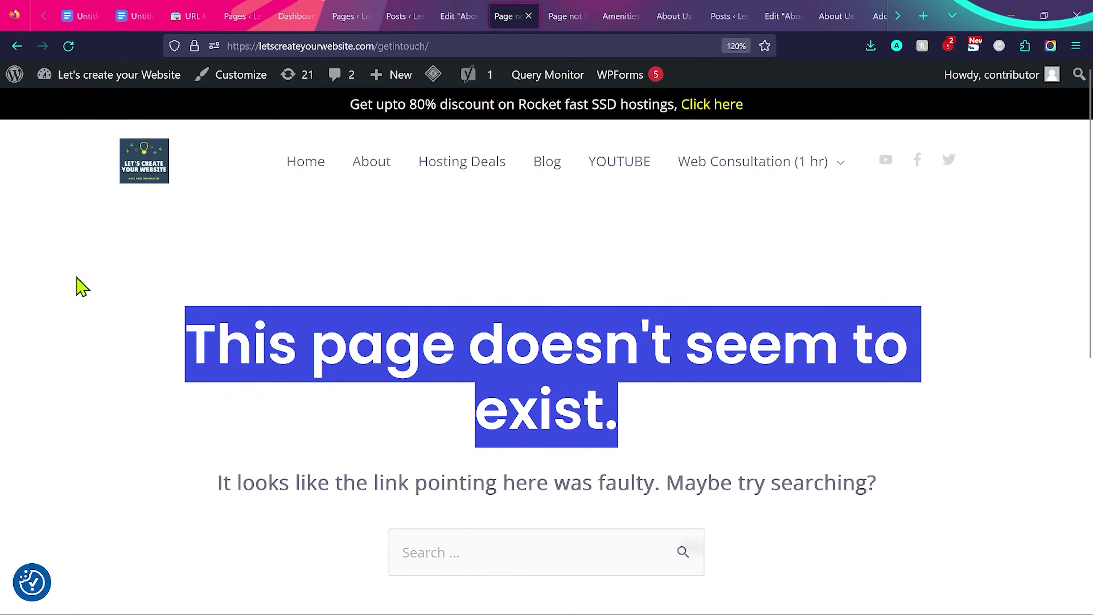
pyautogui.press('F5')
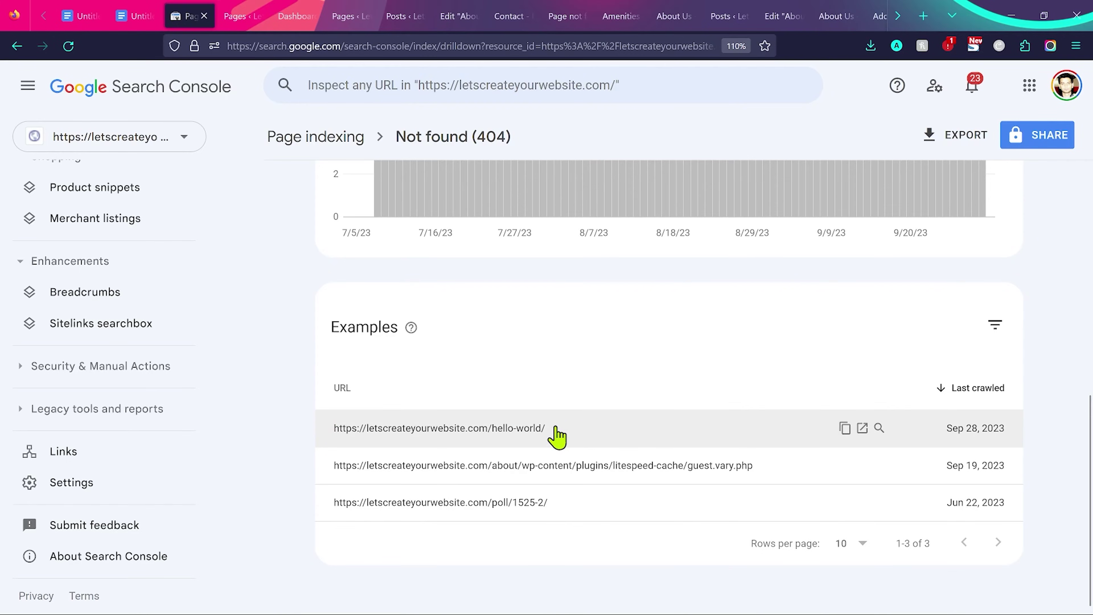
# Inspect the hello-world 404 URL in Search Console
pyautogui.moveTo(552, 428); pyautogui.dragTo(496, 430)
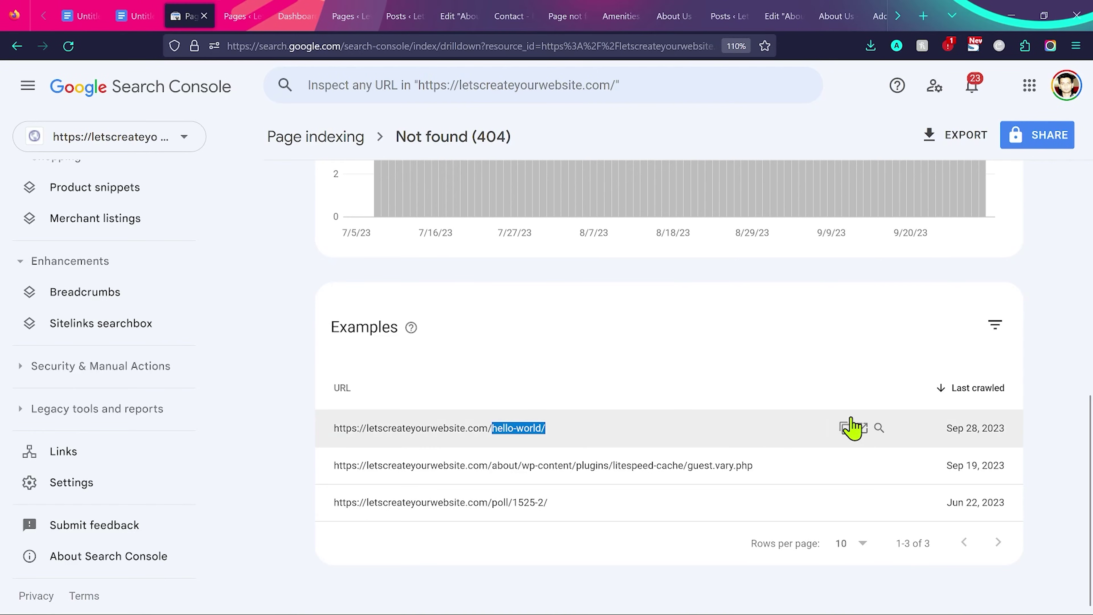
pyautogui.click(879, 429)
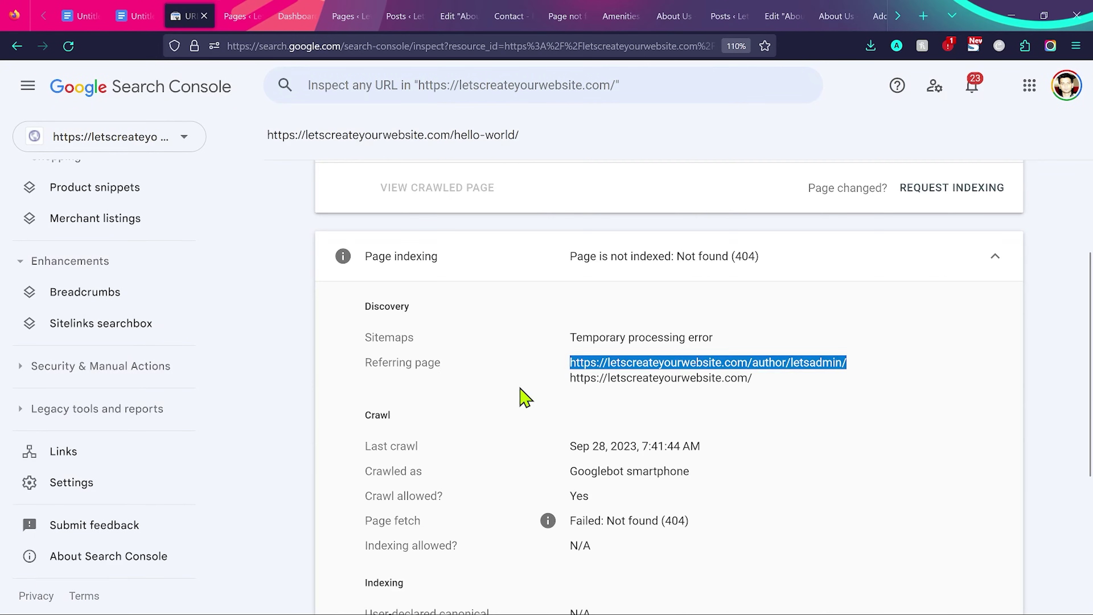
pyautogui.click(524, 396)
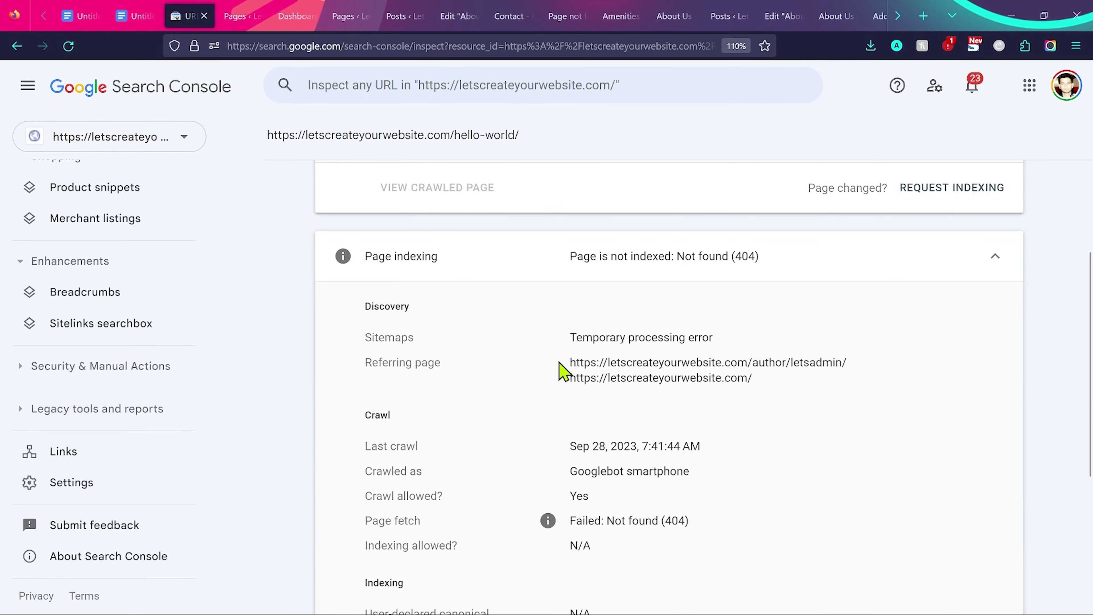
# Open the referring author/letsadmin page URL in a new browser tab
pyautogui.moveTo(571, 362); pyautogui.dragTo(859, 371)
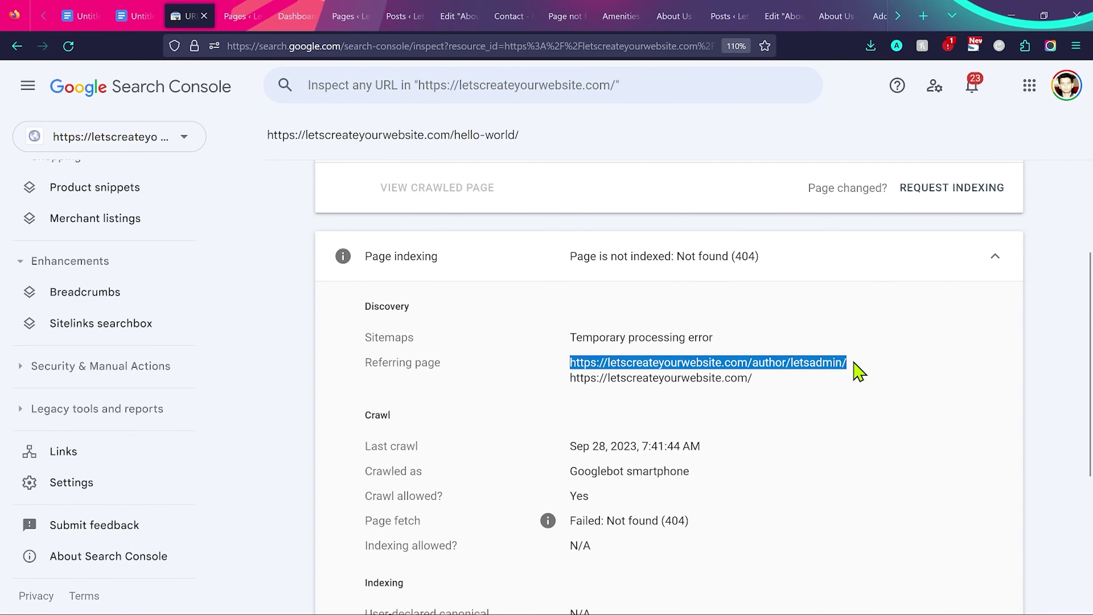
pyautogui.hotkey('ctrl', 'c')
pyautogui.hotkey('ctrl', 't')
pyautogui.hotkey('ctrl', 'v')
pyautogui.press('Return')
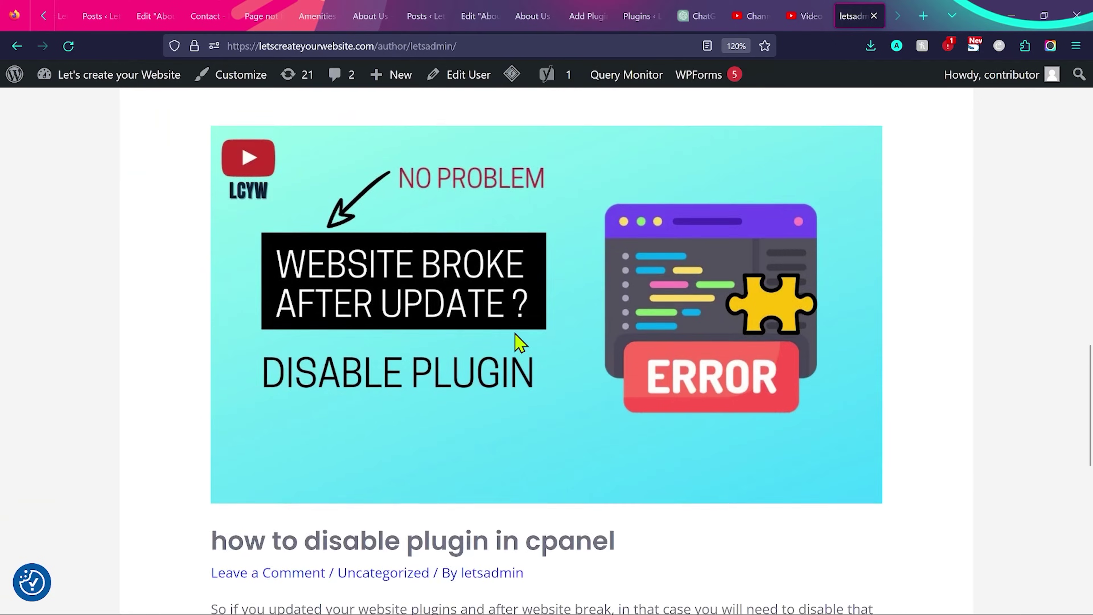
# Scroll through the letsadmin author archive posts, then return to the hello-world inspection results
pyautogui.scroll(10, 518, 342)
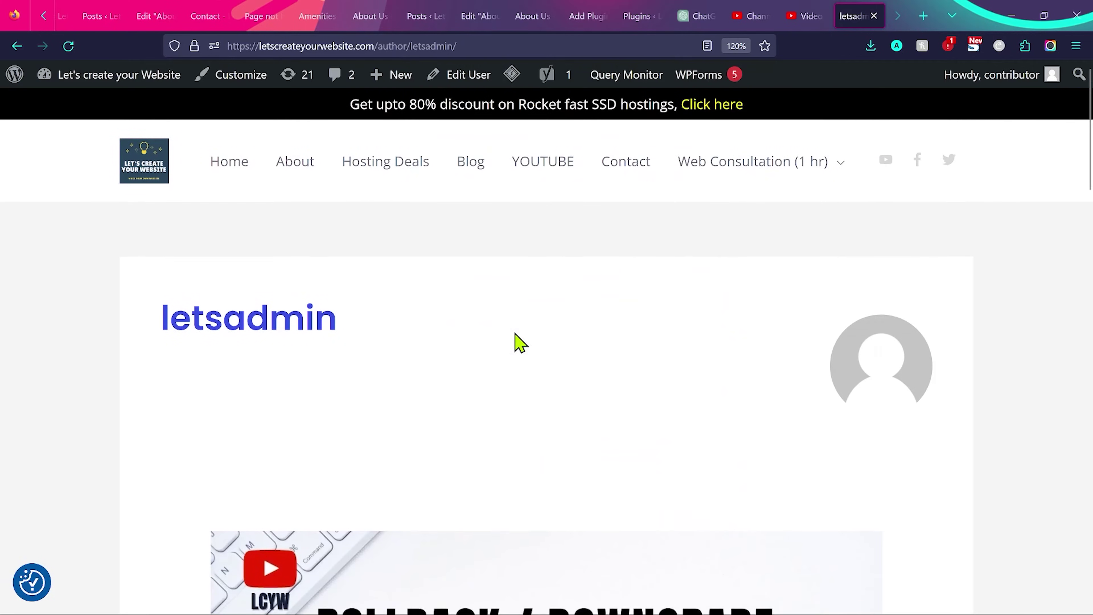
pyautogui.scroll(5, 281, 8)
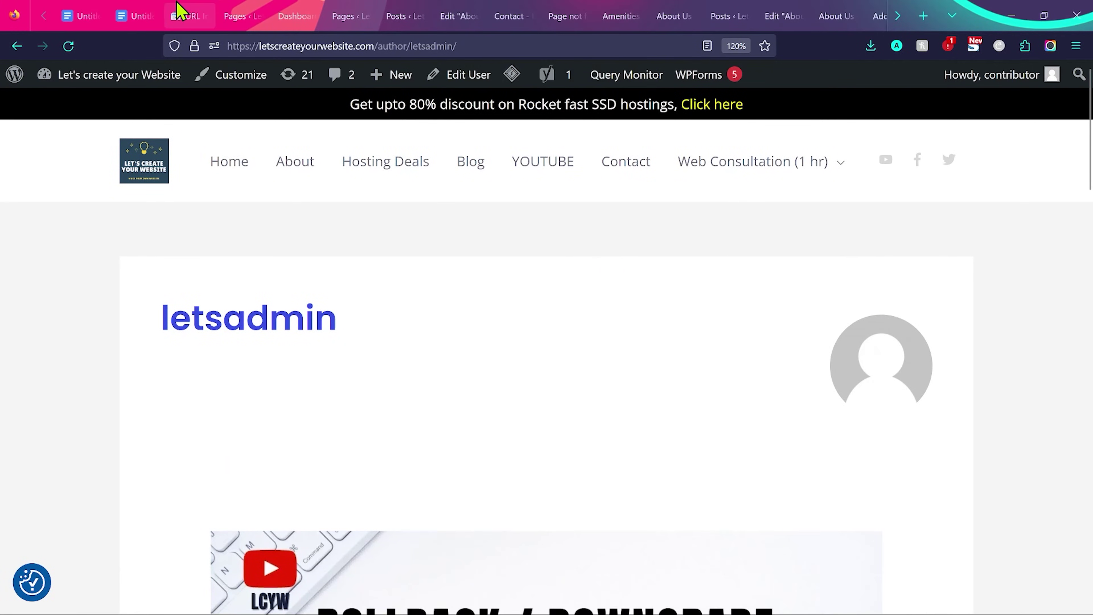
pyautogui.scroll(-5, 542, 418)
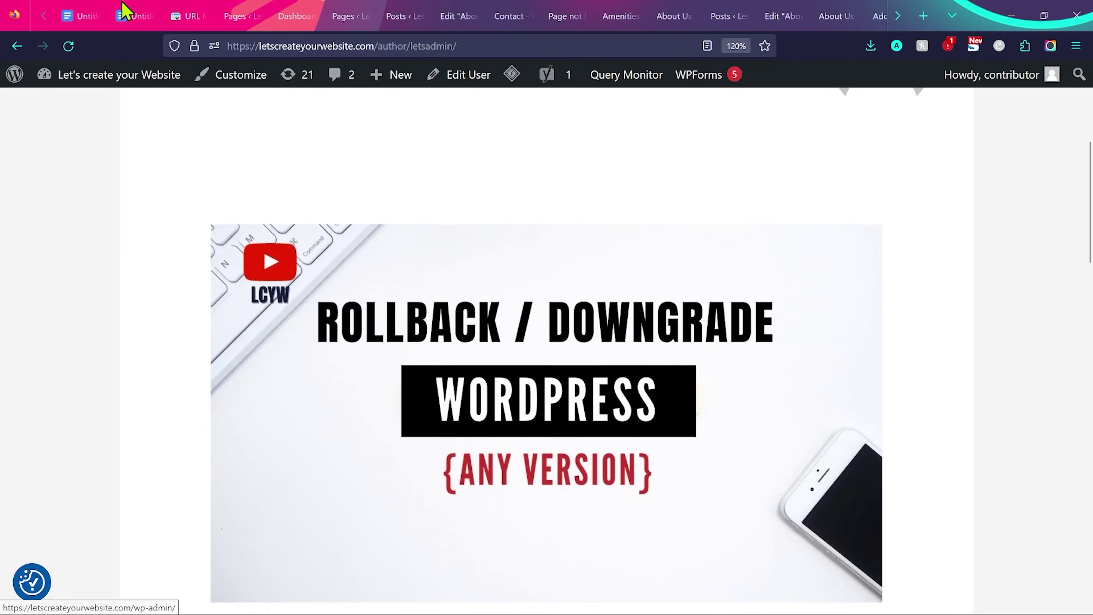
pyautogui.hotkey('ctrl', '3')
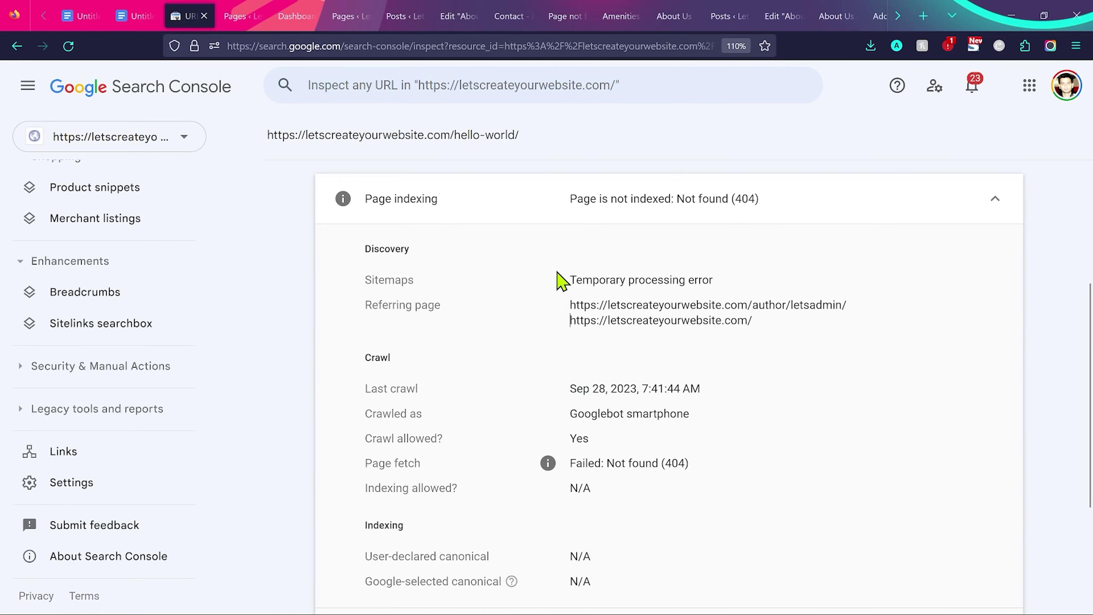
# Review the sitemap's Temporary processing error status and the author/letsadmin referring URL
pyautogui.moveTo(571, 276); pyautogui.dragTo(736, 286)
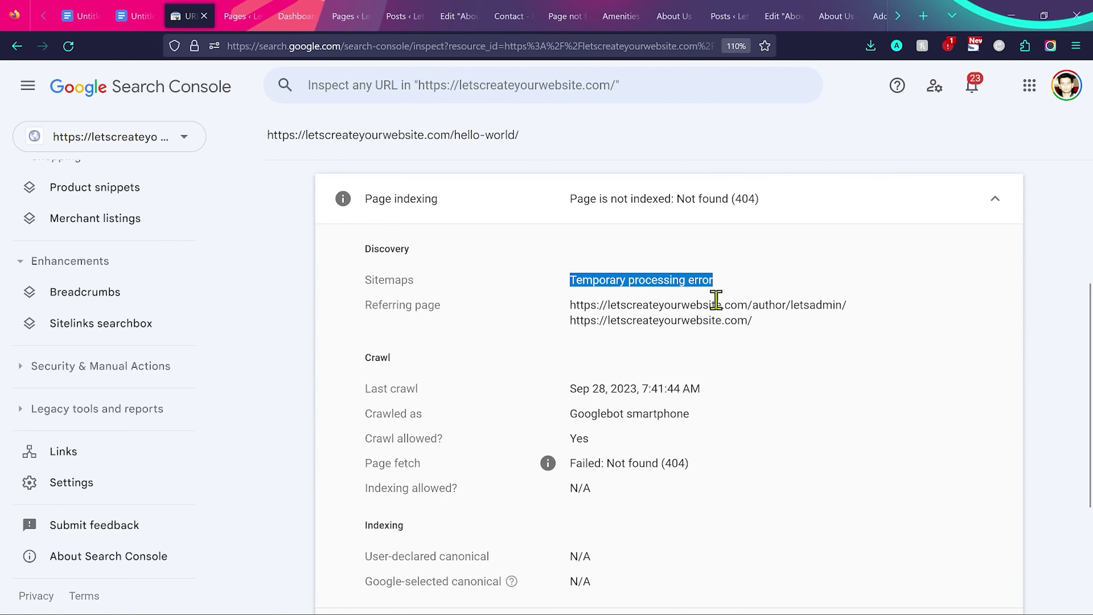
pyautogui.moveTo(863, 307); pyautogui.dragTo(569, 322)
pyautogui.click(768, 338)
pyautogui.click(575, 325)
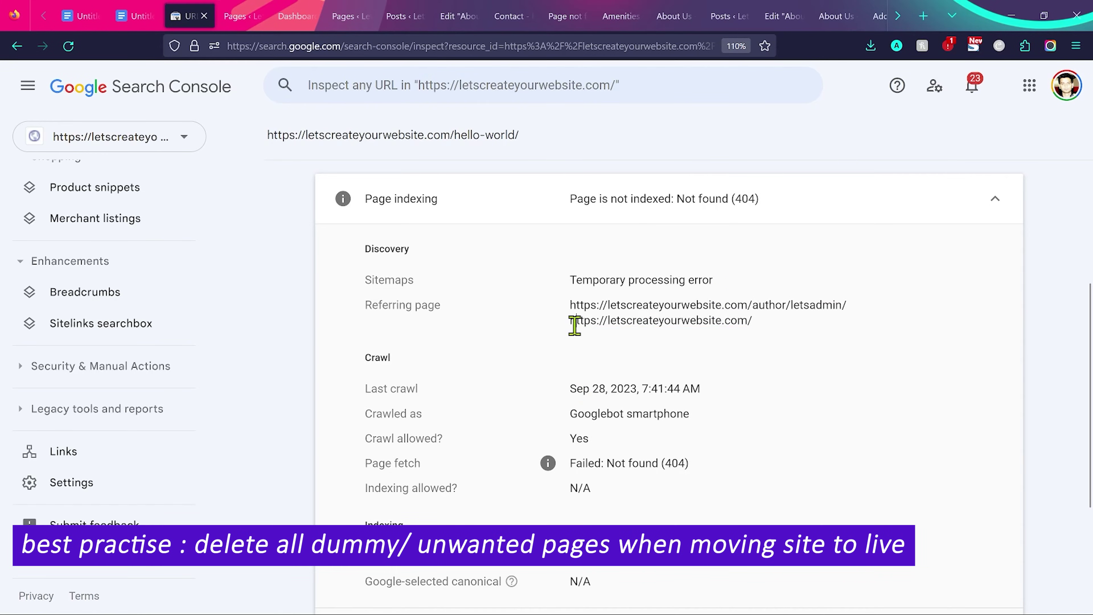
# Open the Sitemaps report showing /Sitemap_index.xml couldn't be fetched, plus a new browser tab
pyautogui.scroll(5, 155, 317)
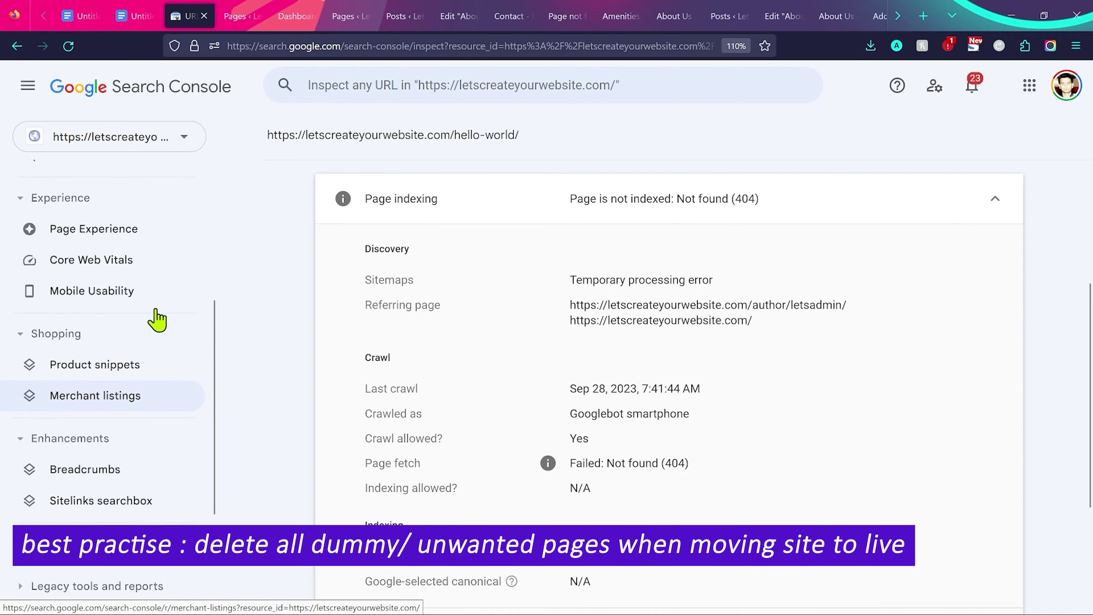
pyautogui.scroll(5, 155, 317)
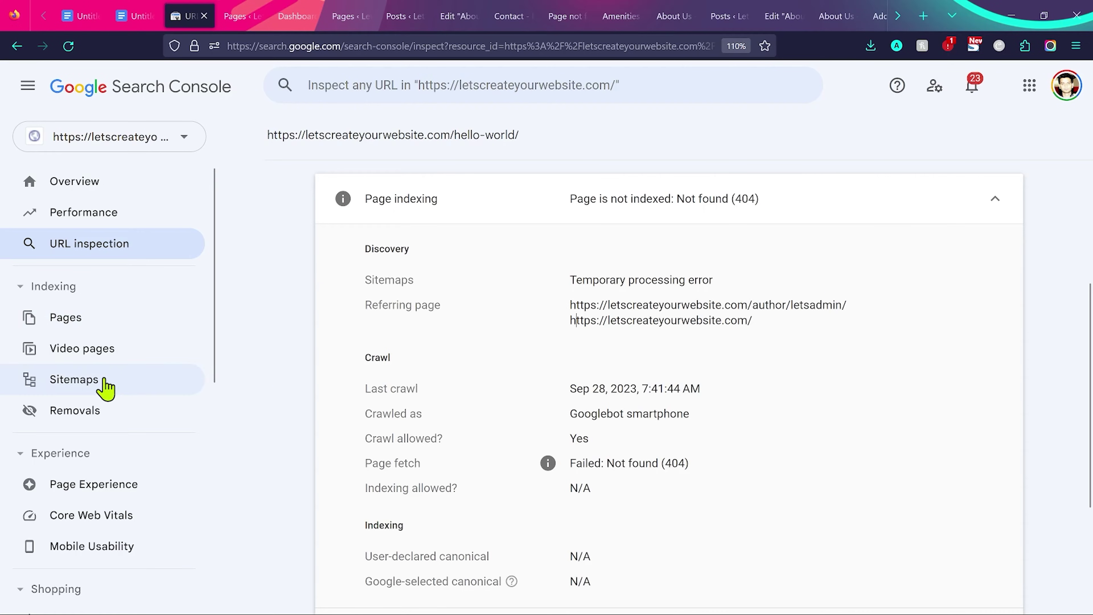
pyautogui.click(86, 389)
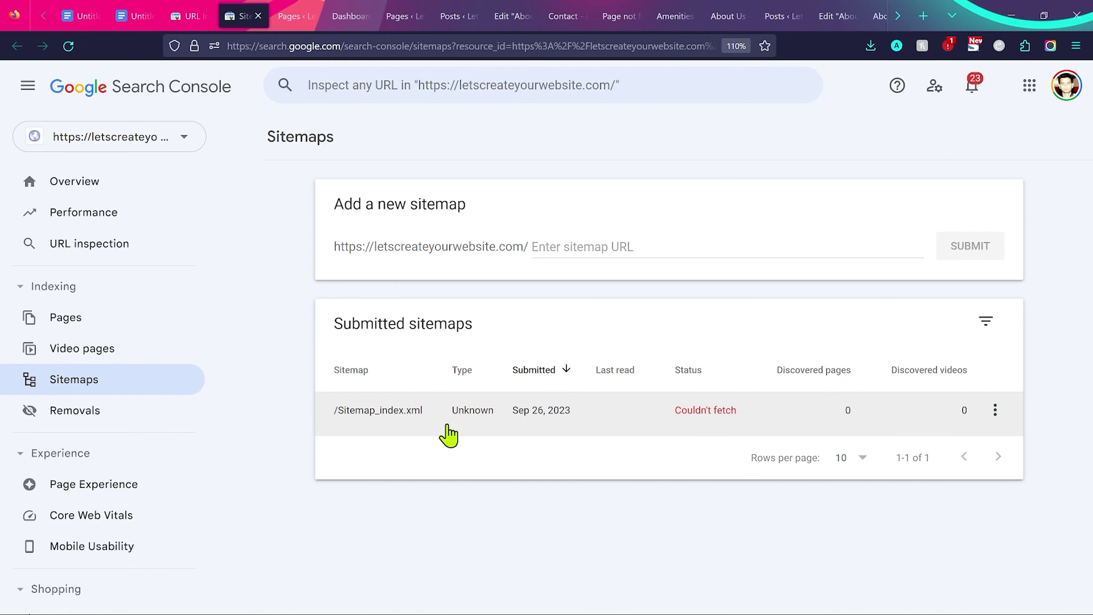
pyautogui.click(923, 16)
# Load letscreateyourwebsite.com/sitemap_index.xml and confirm the Yoast index lists 7 sitemaps
pyautogui.write('letscreateyourwebsite.com/sitemap_index.xml')
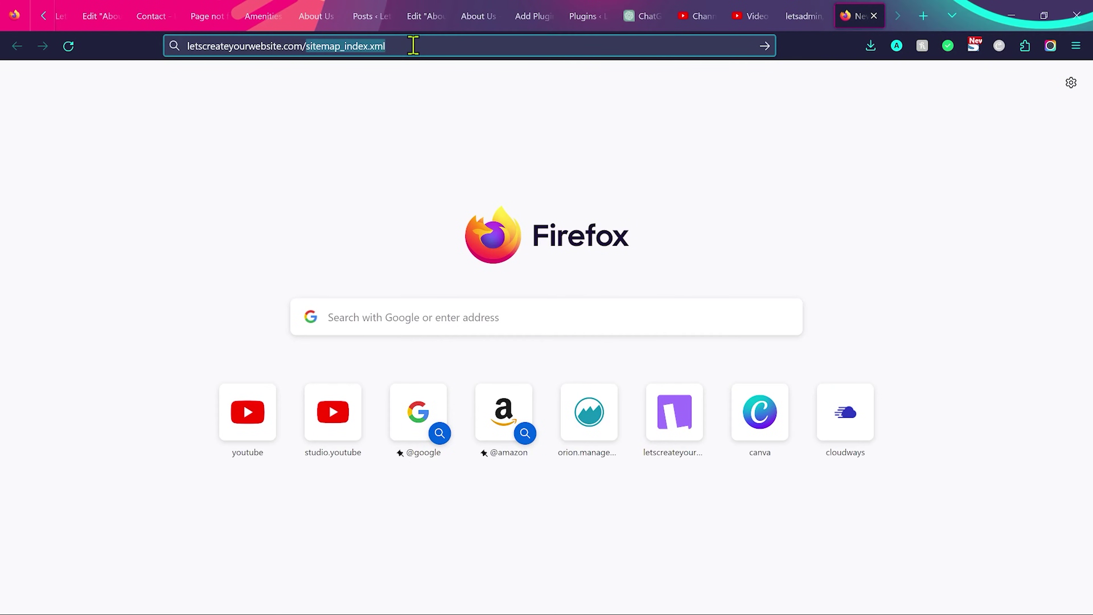
pyautogui.press('Return')
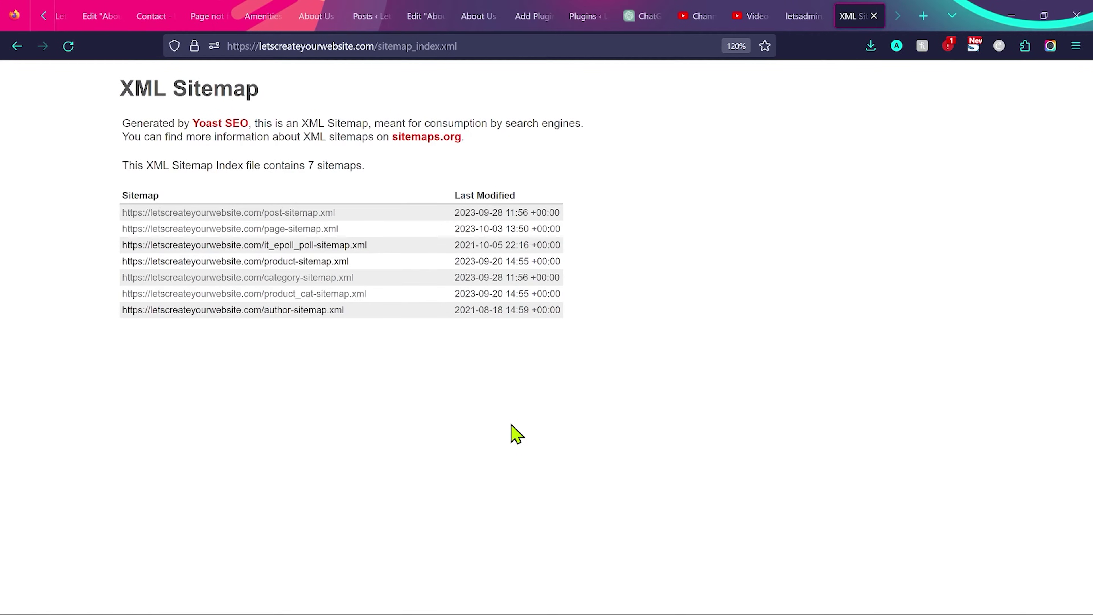
pyautogui.doubleClick(493, 46)
pyautogui.hotkey('ctrl', 'c')
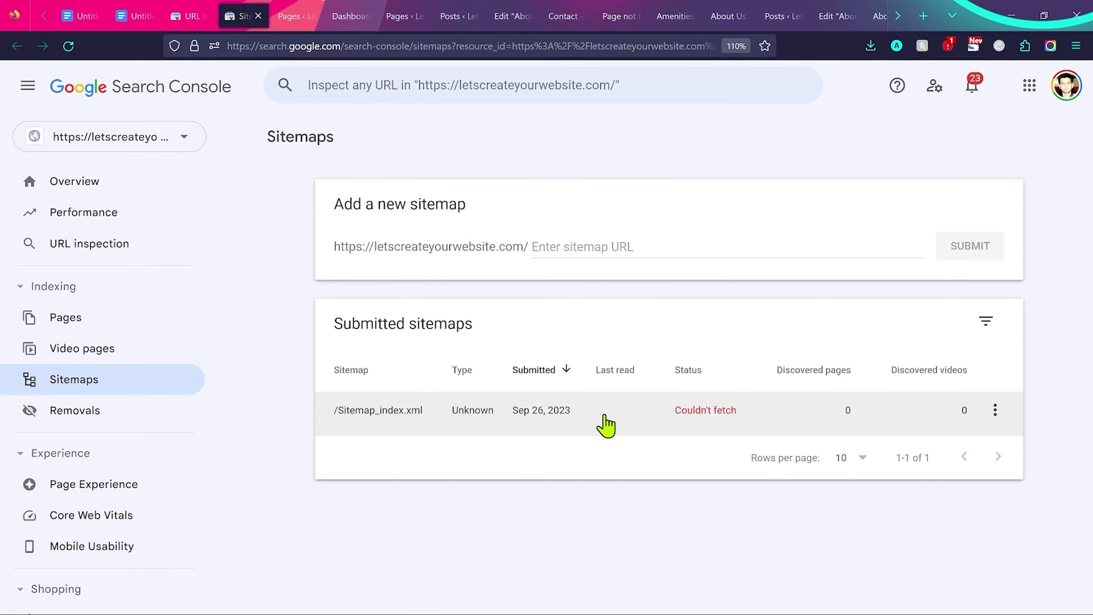
# Remove the failing /Sitemap_index.xml from Search Console's submitted sitemaps
pyautogui.click(604, 418)
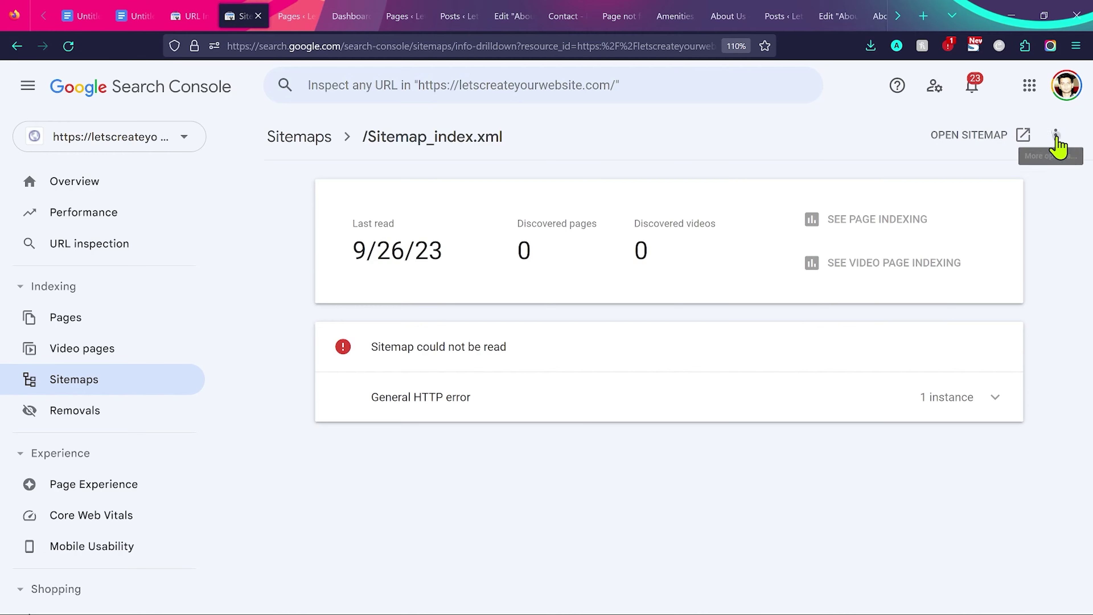
pyautogui.click(1057, 142)
pyautogui.click(1016, 177)
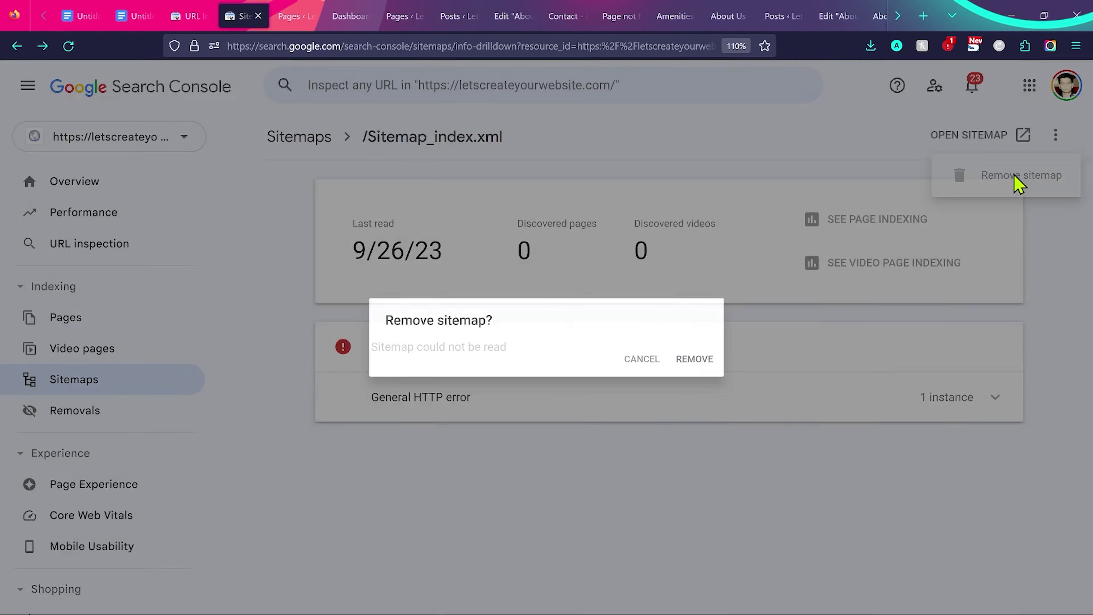
pyautogui.click(721, 367)
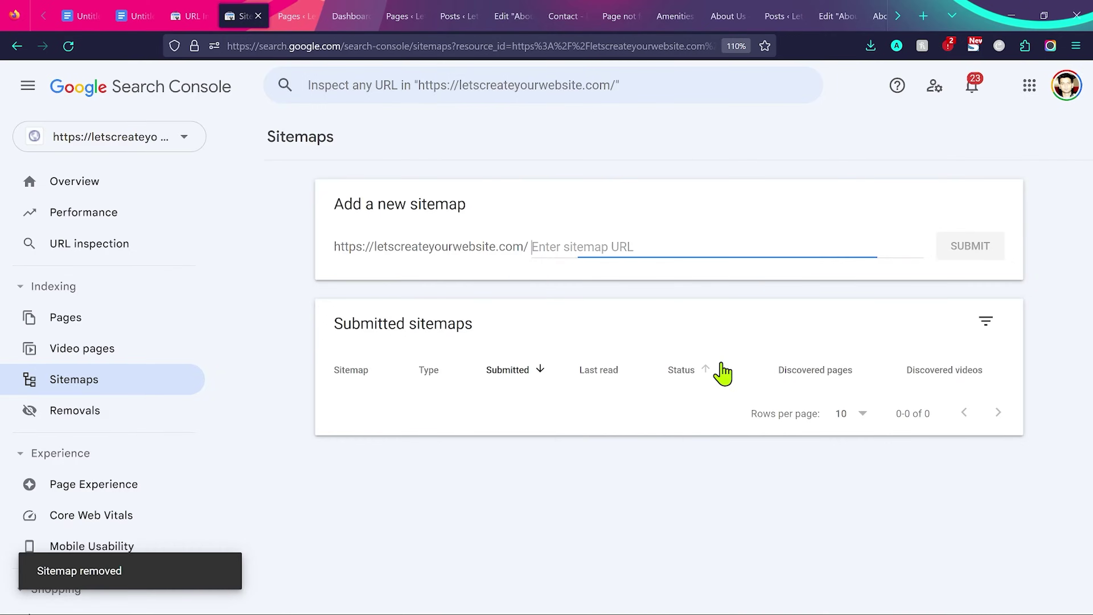
# Submit sitemap_index.xml as a new sitemap and dismiss the success message
pyautogui.hotkey('ctrl', 'v')
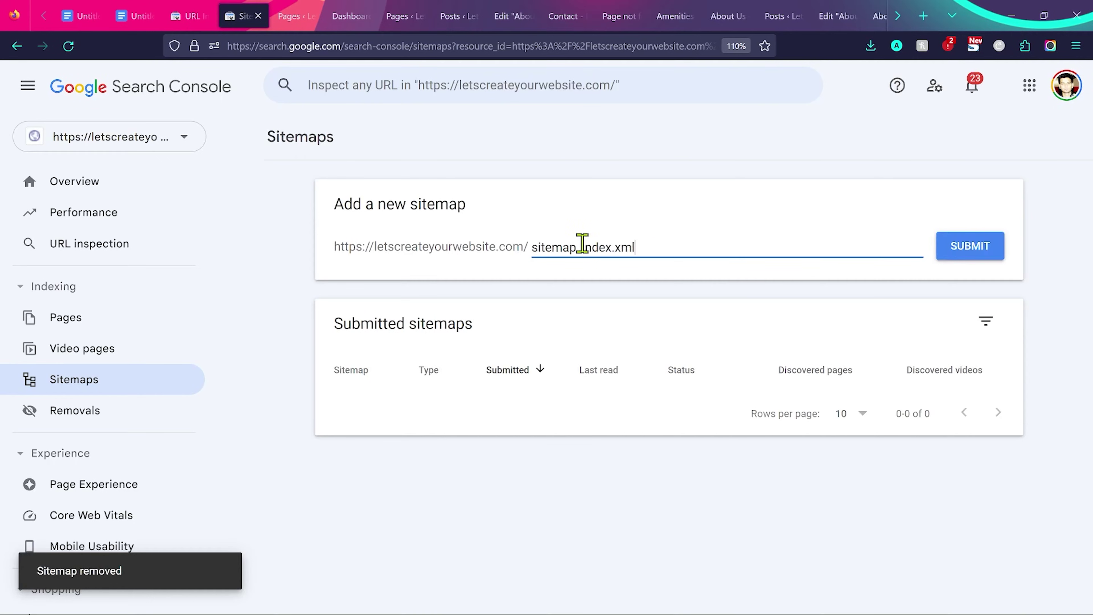
pyautogui.click(970, 249)
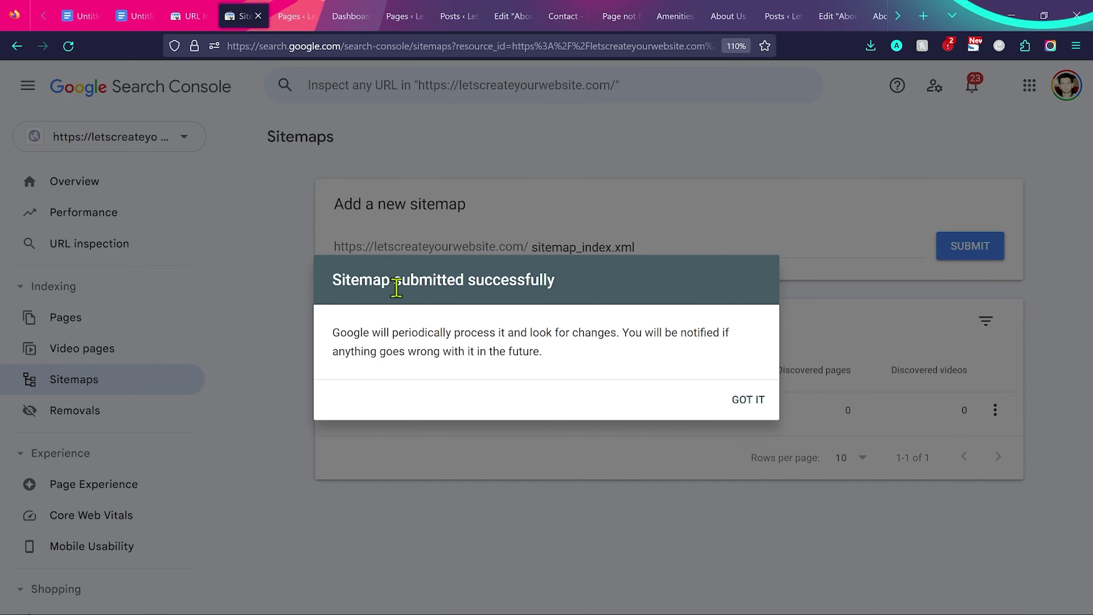
pyautogui.click(749, 400)
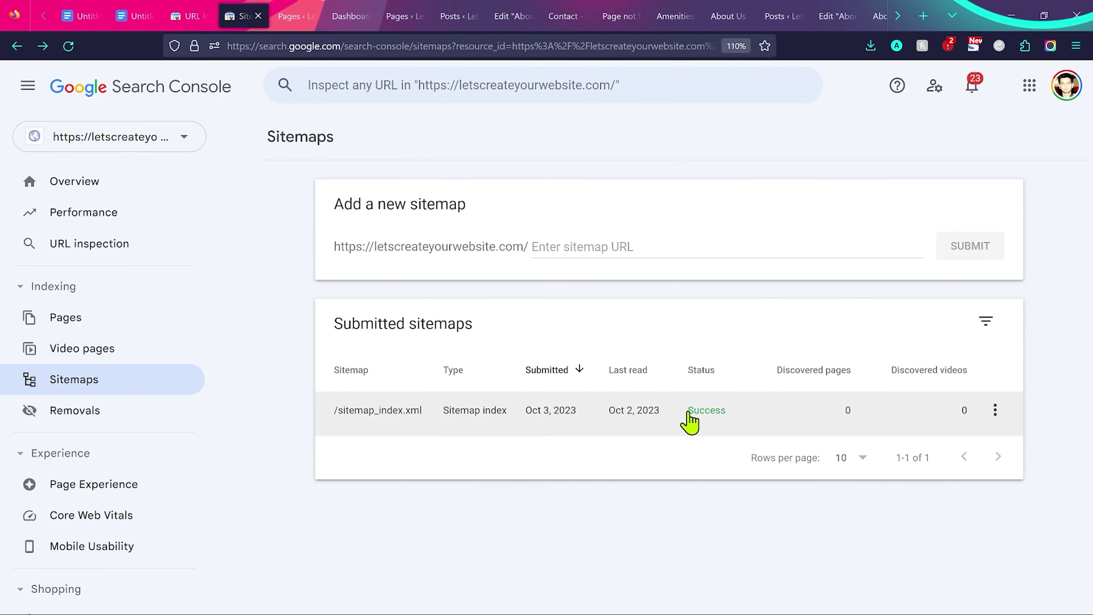
# Check the new sitemap_index.xml's Success status and scroll through its seven child sitemaps
pyautogui.moveTo(689, 411); pyautogui.dragTo(727, 415)
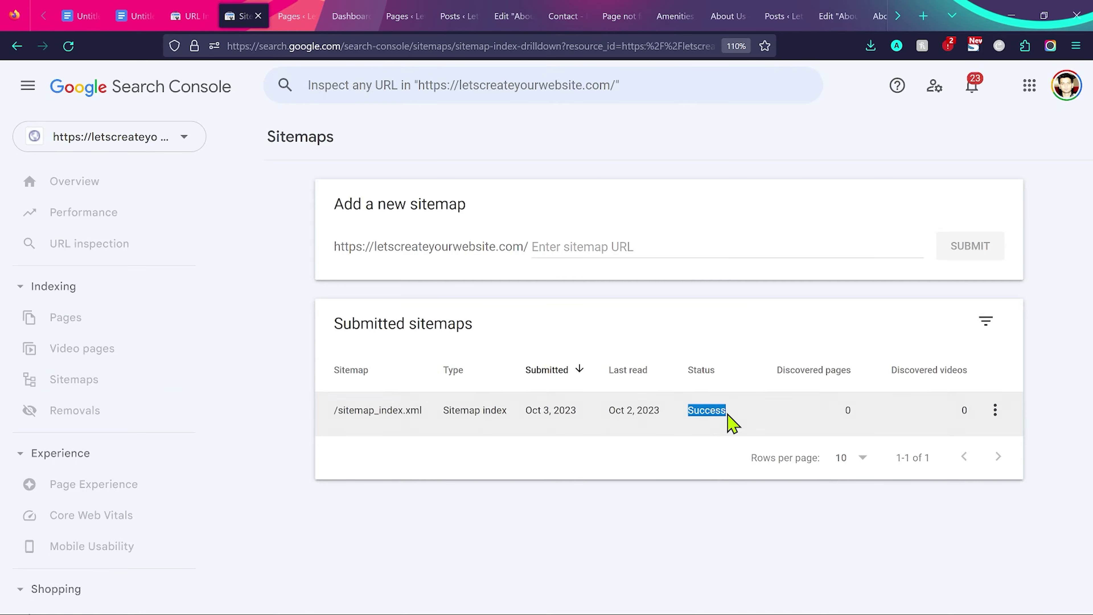
pyautogui.scroll(-5, 516, 426)
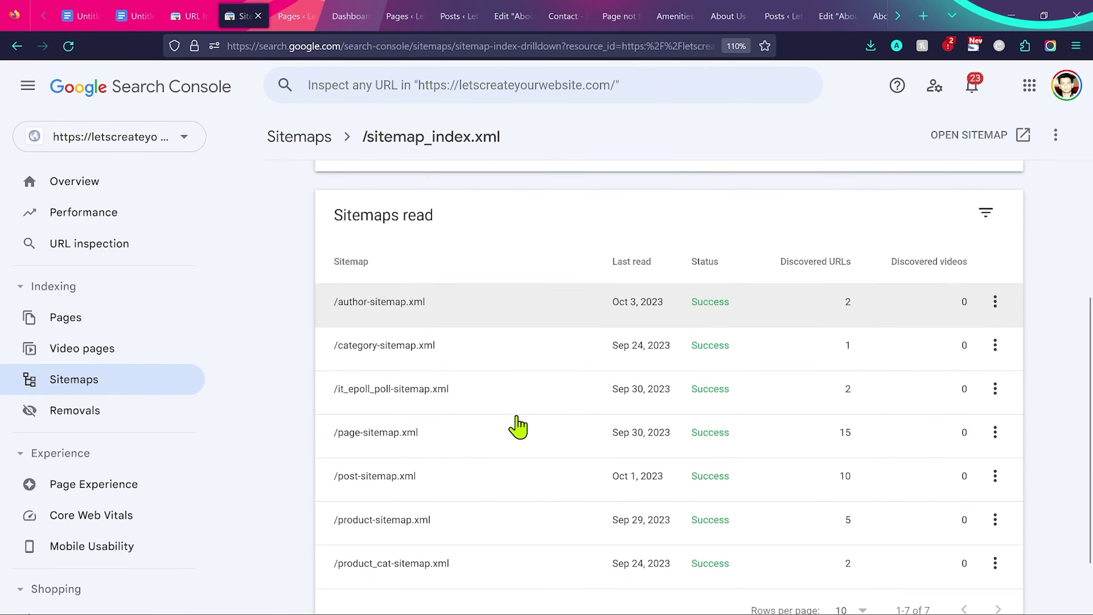
pyautogui.scroll(-1, 519, 426)
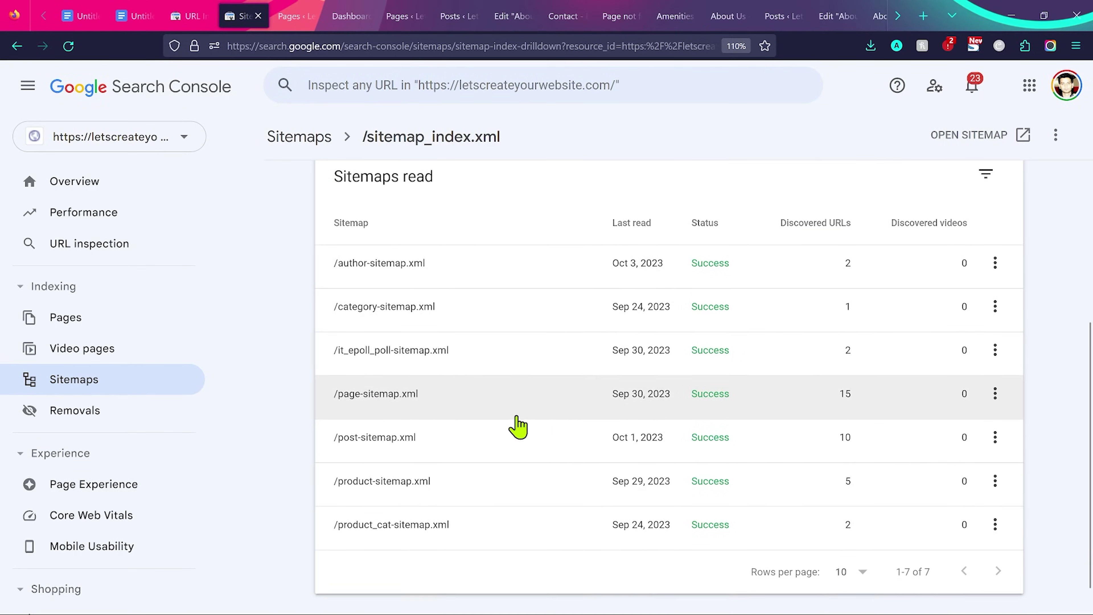
pyautogui.scroll(1, 294, 319)
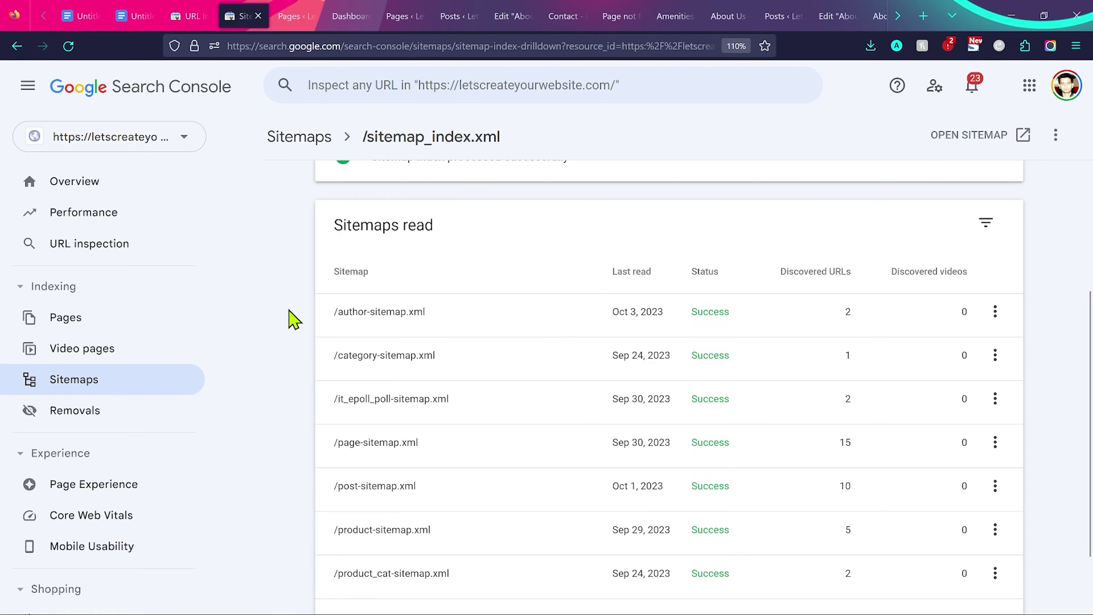
pyautogui.scroll(-1, 294, 320)
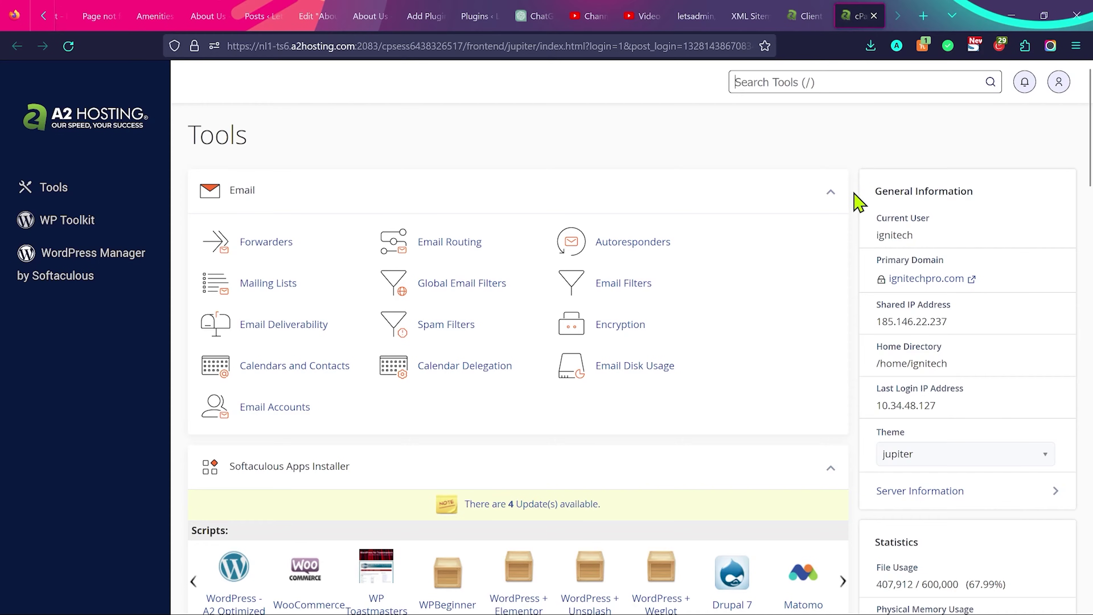
pyautogui.scroll(-5, 1020, 152)
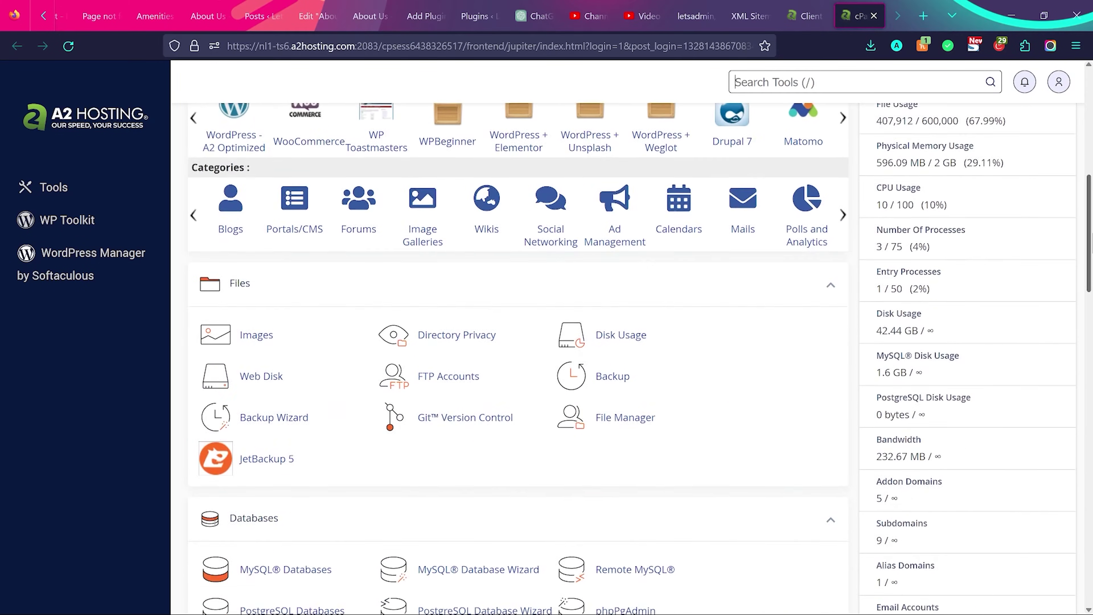
pyautogui.scroll(1, 639, 359)
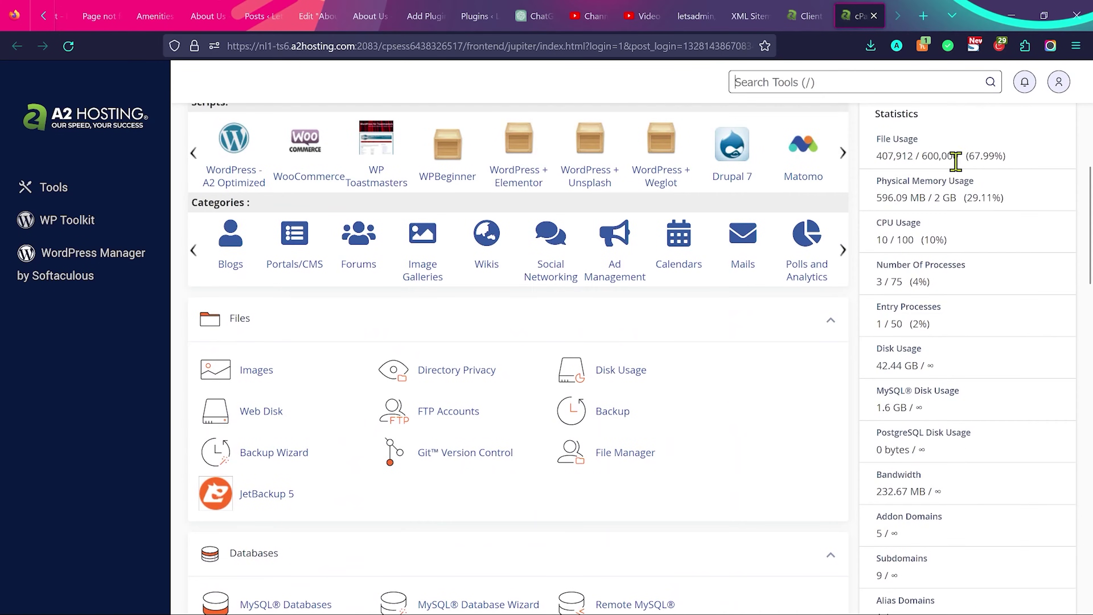
pyautogui.click(877, 157)
pyautogui.moveTo(877, 157); pyautogui.dragTo(1020, 168)
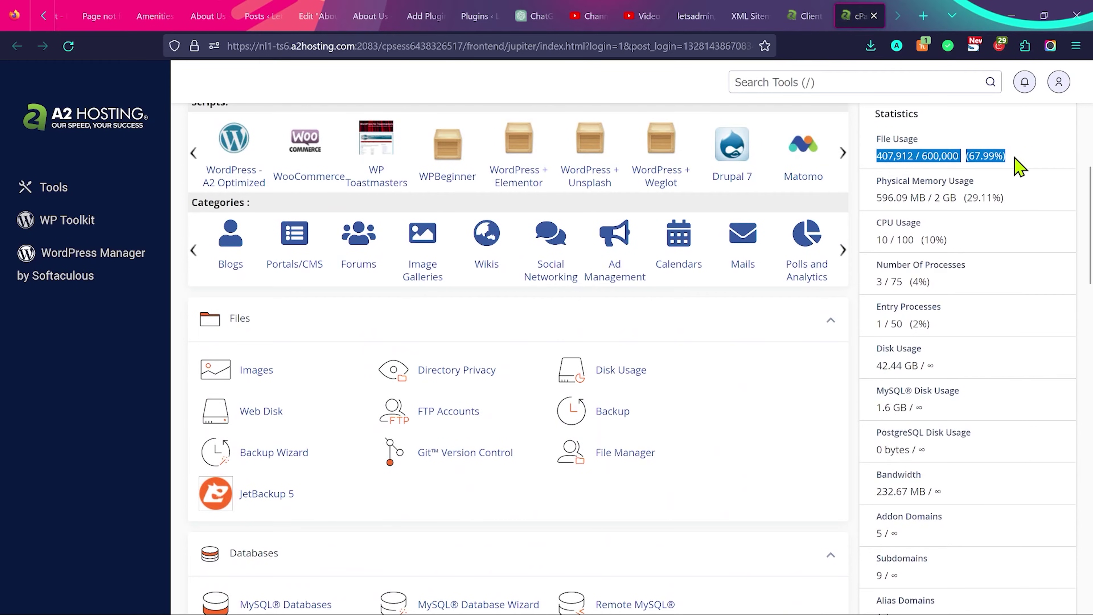
pyautogui.click(894, 156)
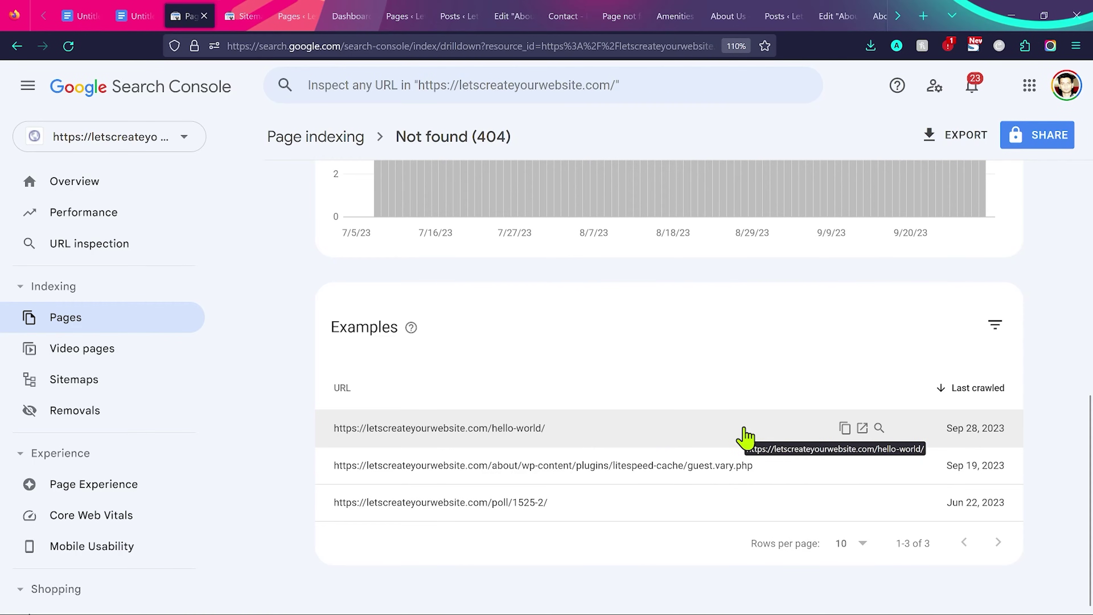
# Inspect the 404 hello-world URL and highlight its referring author page and the site's base address
pyautogui.click(878, 427)
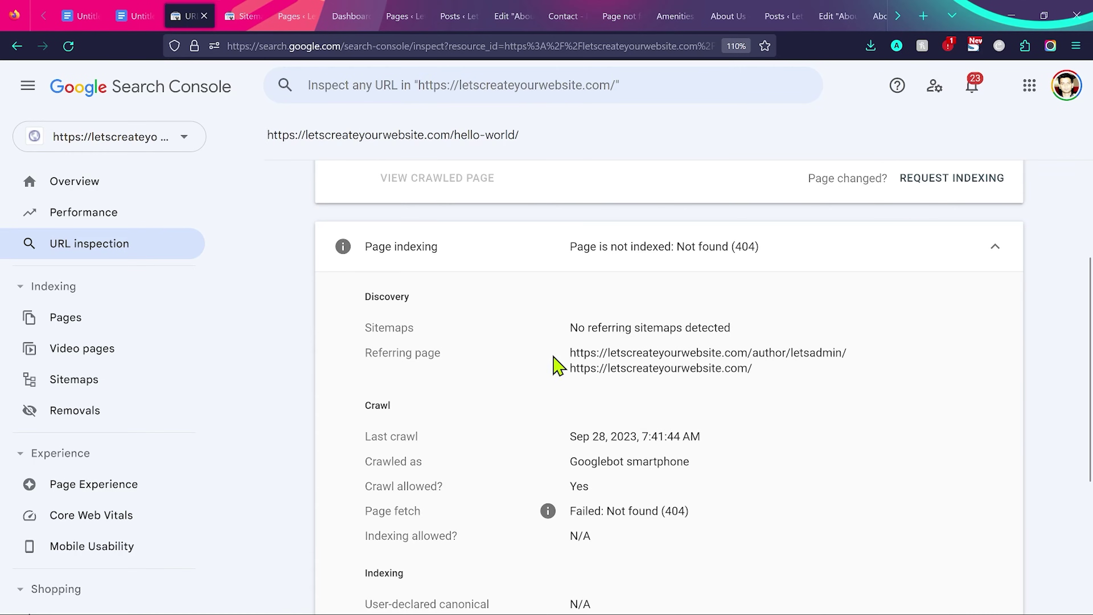
pyautogui.moveTo(570, 354); pyautogui.dragTo(862, 361)
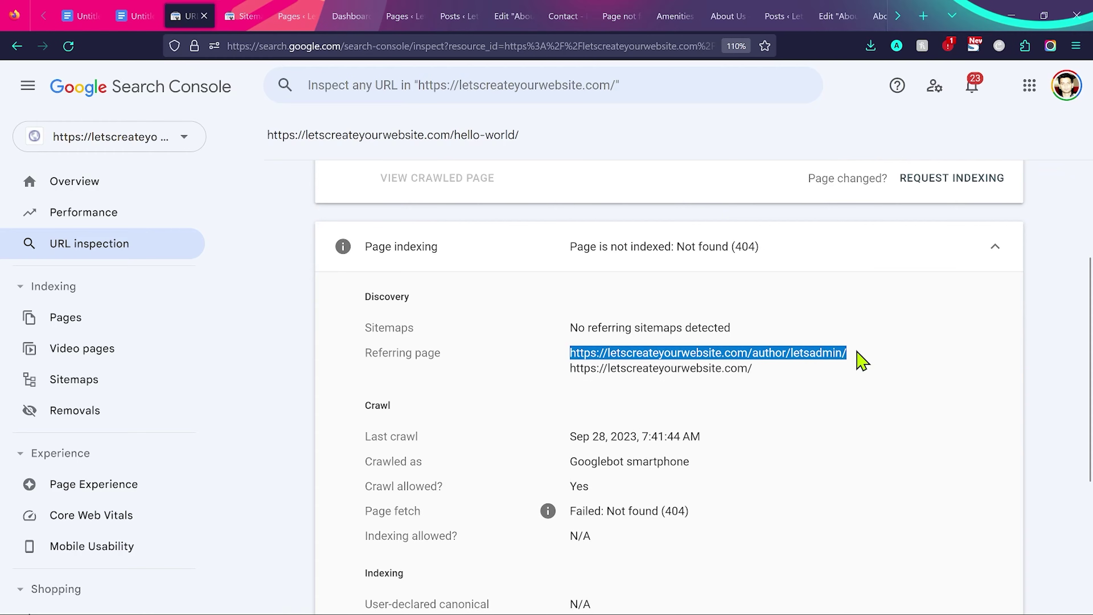
pyautogui.click(759, 372)
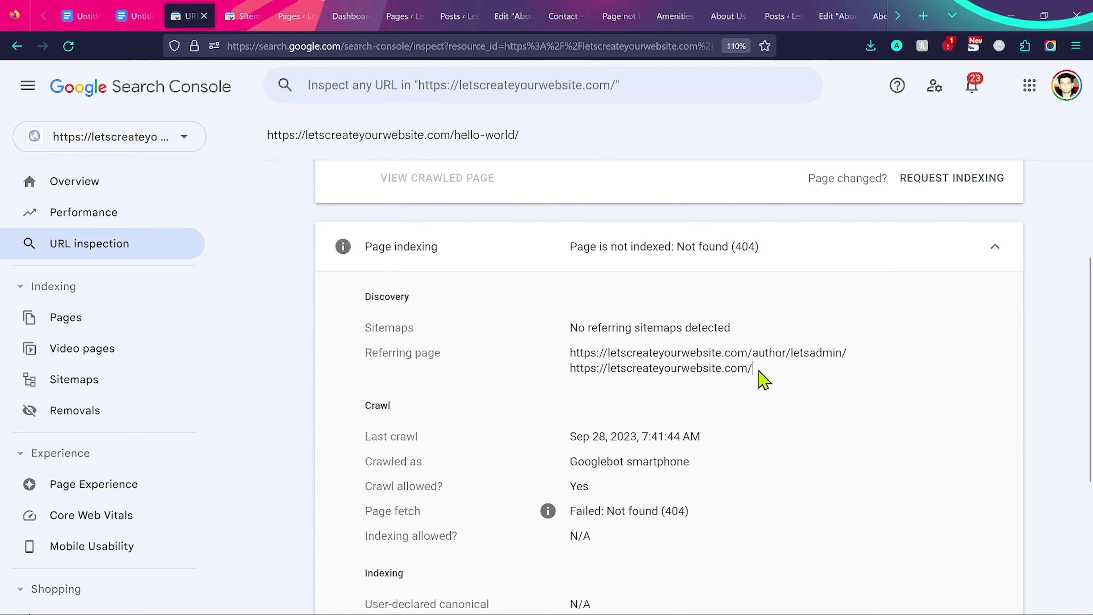
pyautogui.moveTo(516, 136); pyautogui.dragTo(449, 139)
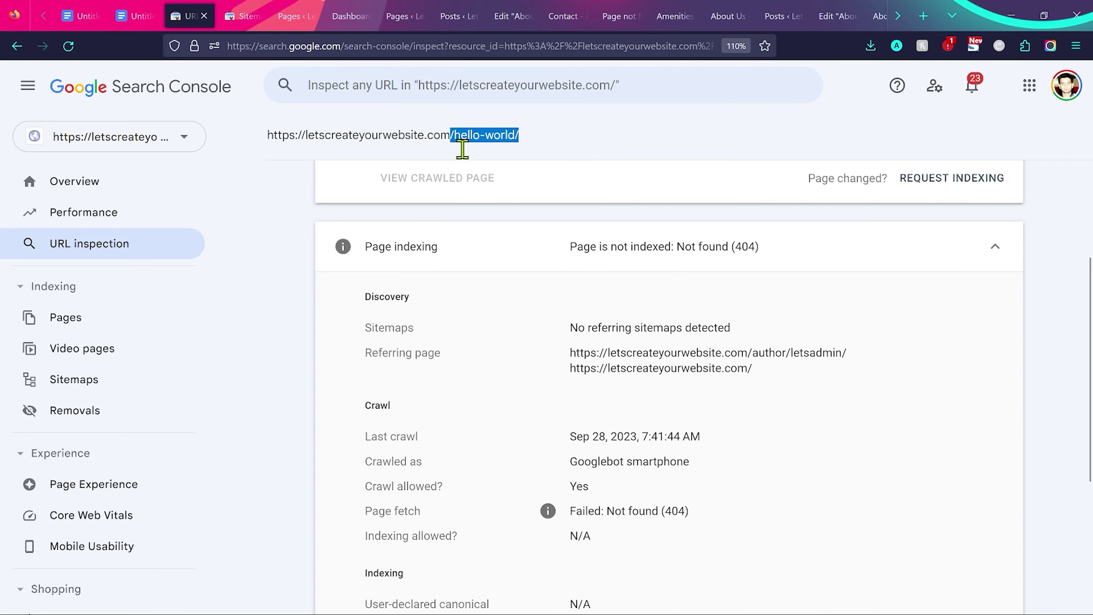
pyautogui.click(570, 377)
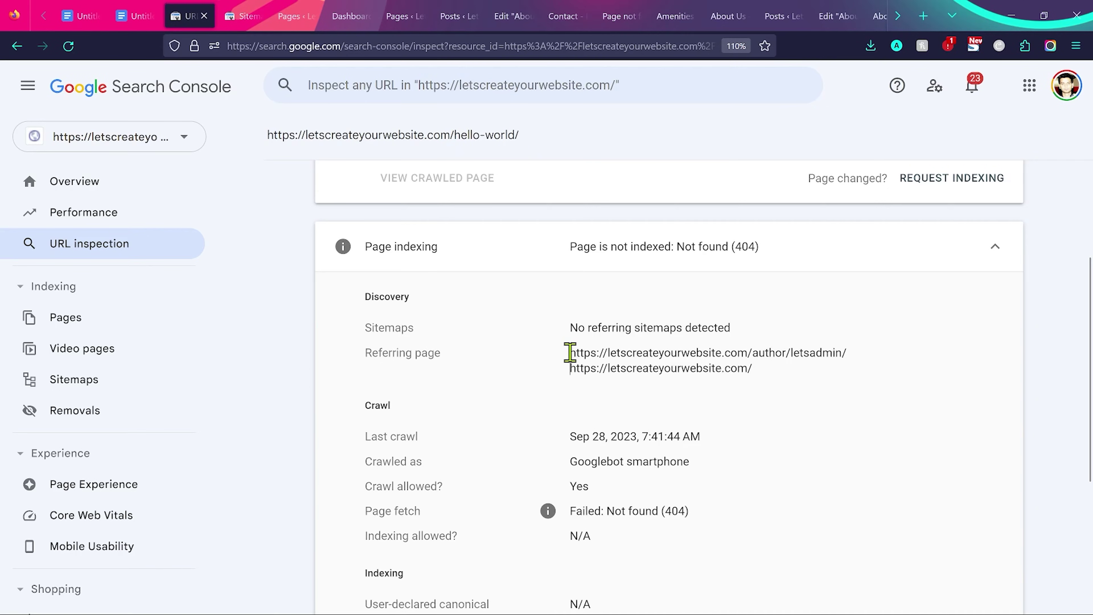
pyautogui.moveTo(570, 352); pyautogui.dragTo(752, 351)
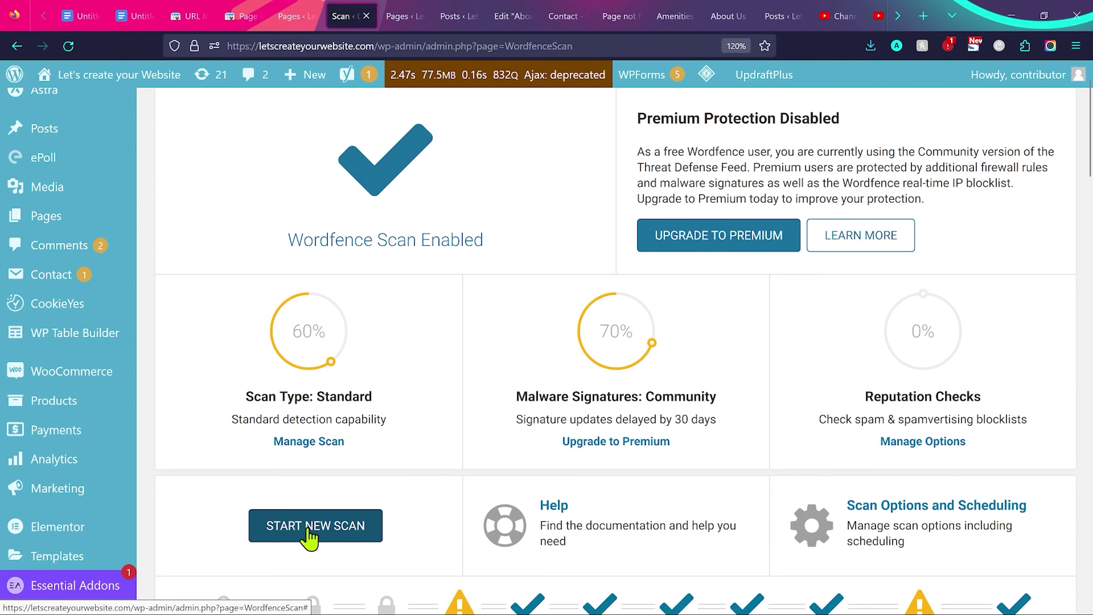
# Start a new Wordfence scan, then run a complete GOTMLS Anti-Malware scan of the site
pyautogui.click(310, 536)
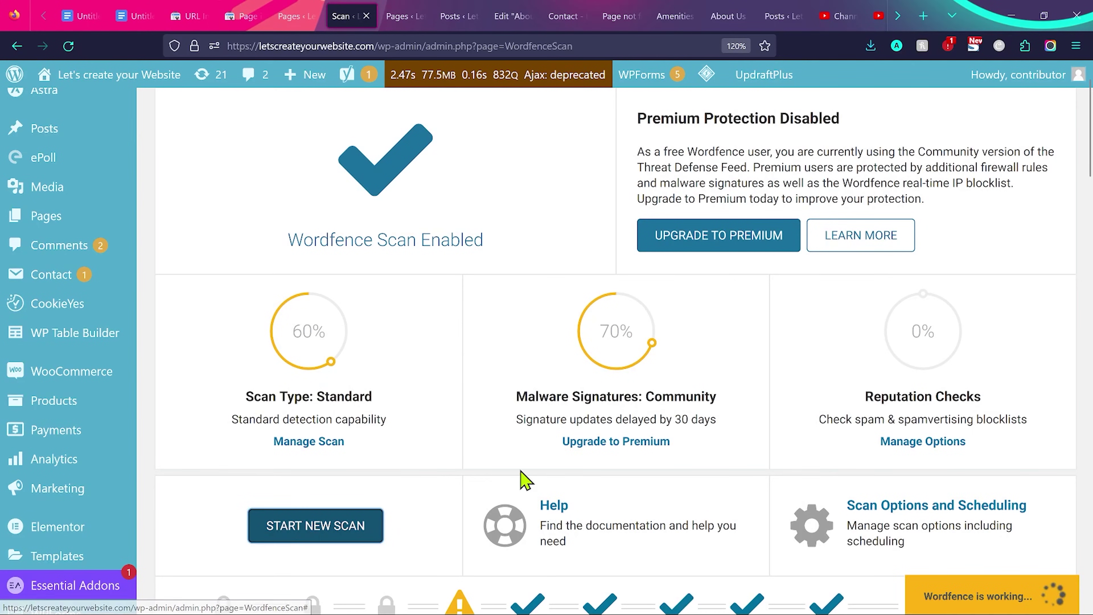
pyautogui.scroll(-2, 520, 476)
pyautogui.scroll(-3, 522, 482)
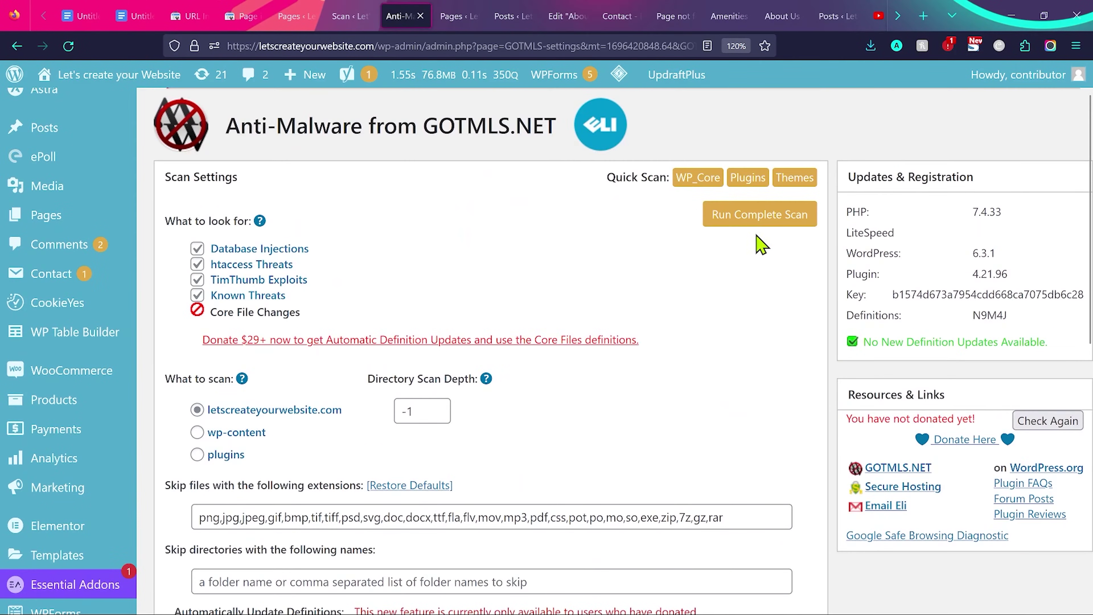
pyautogui.click(758, 221)
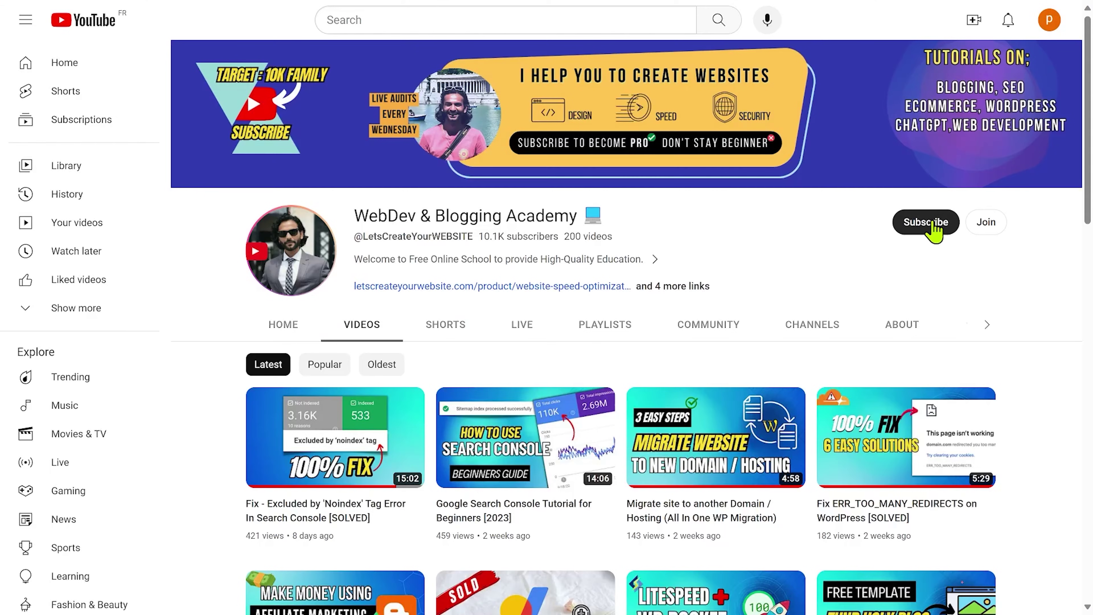
# Subscribe to the WebDev & Blogging Academy channel and scroll through its uploaded videos
pyautogui.click(932, 224)
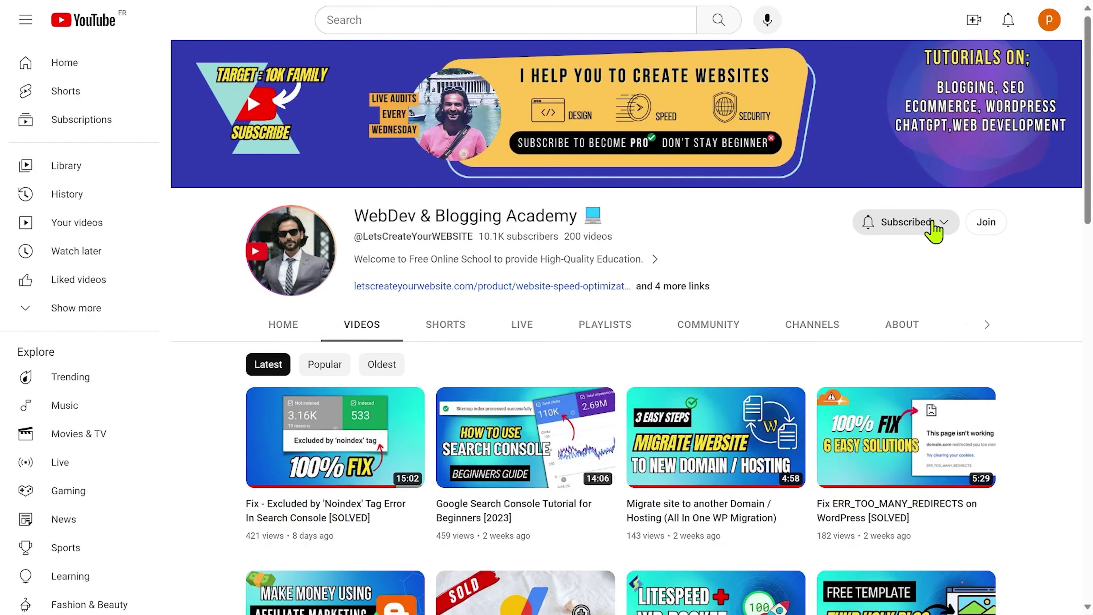
pyautogui.scroll(-5, 1041, 328)
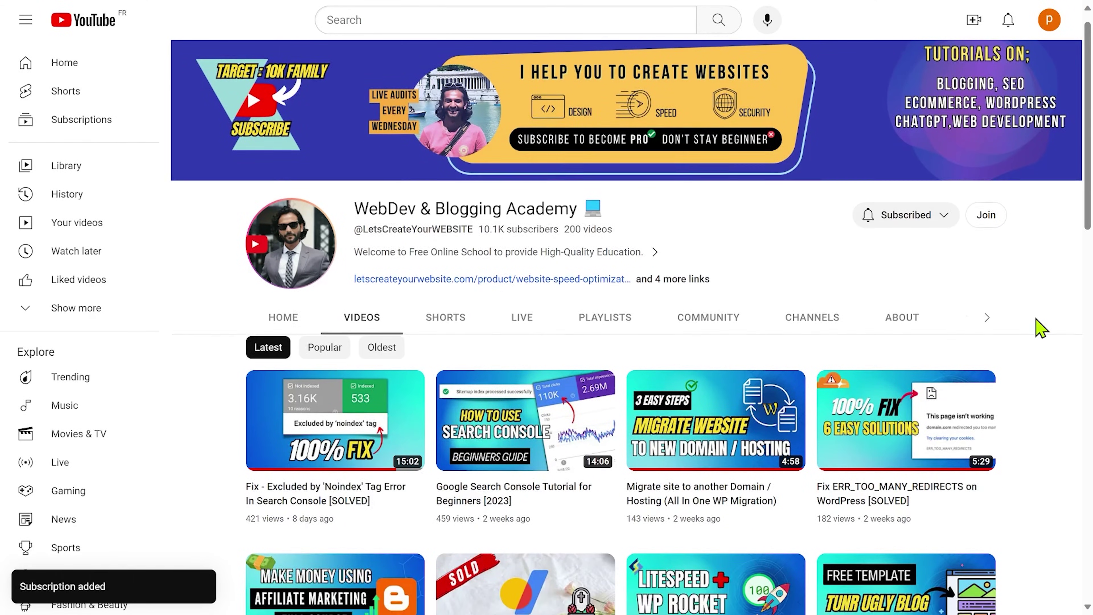
pyautogui.scroll(-9, 1041, 329)
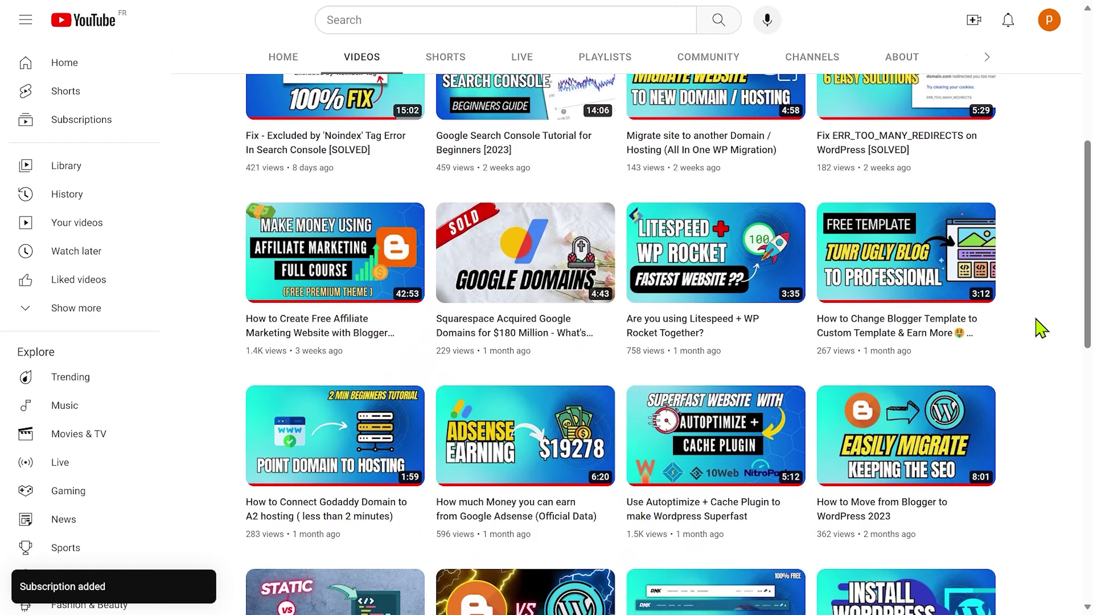
pyautogui.scroll(-6, 1041, 328)
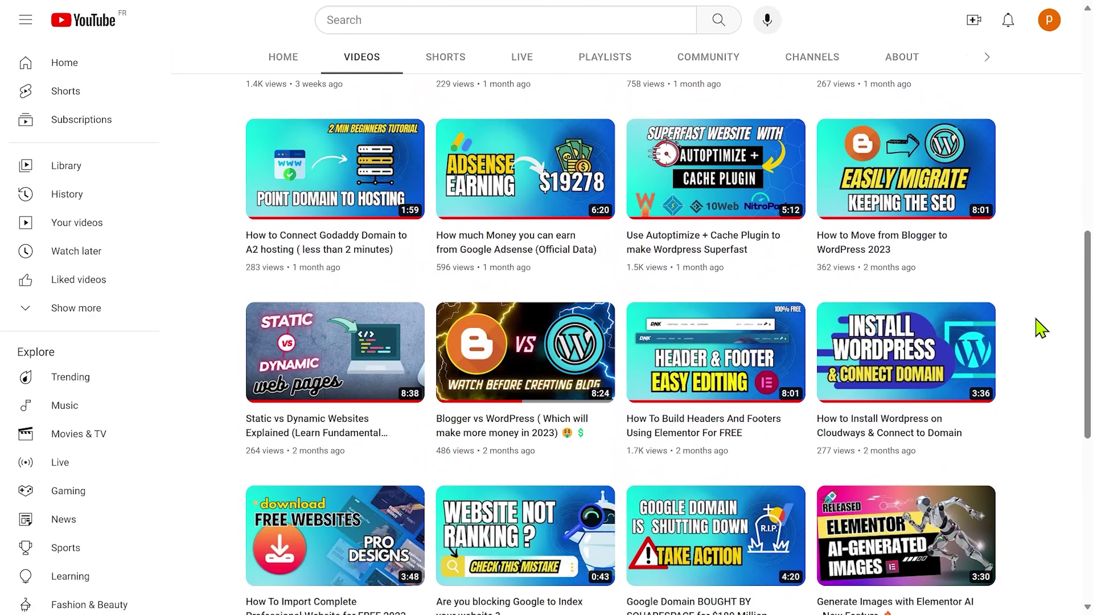
pyautogui.scroll(-8, 1041, 328)
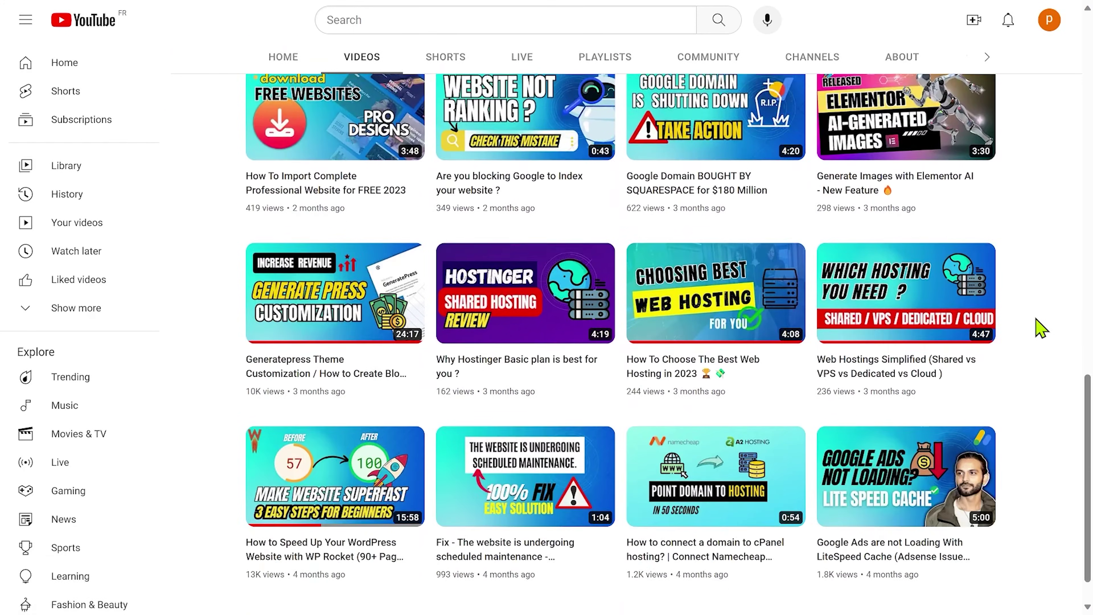
pyautogui.scroll(-7, 1041, 328)
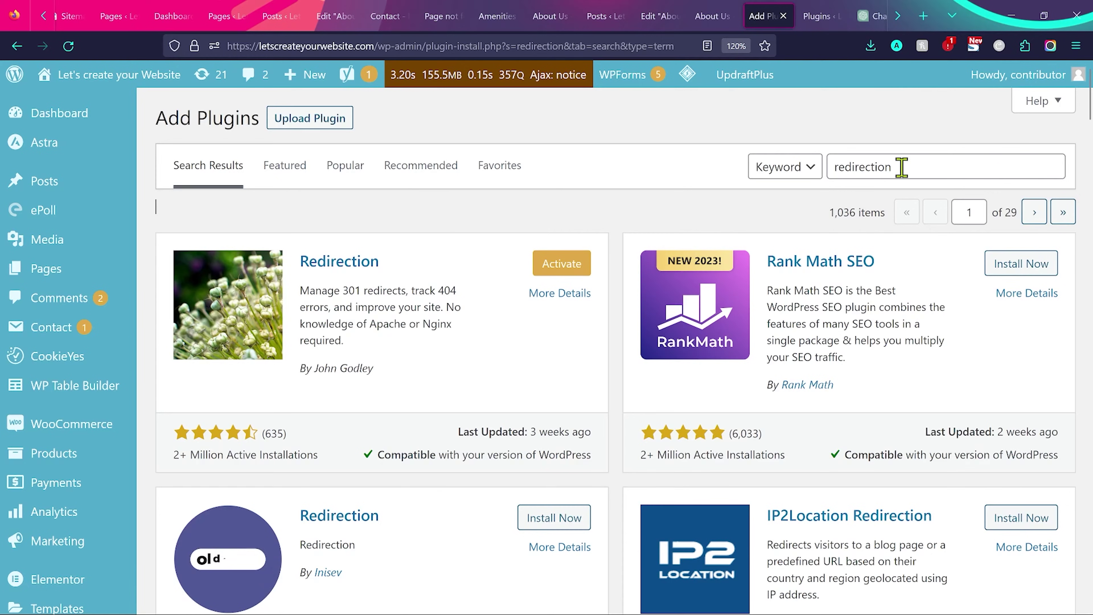
# Activate the Redirection plugin from the search results and open its welcome page under Tools
pyautogui.moveTo(915, 166); pyautogui.dragTo(822, 168)
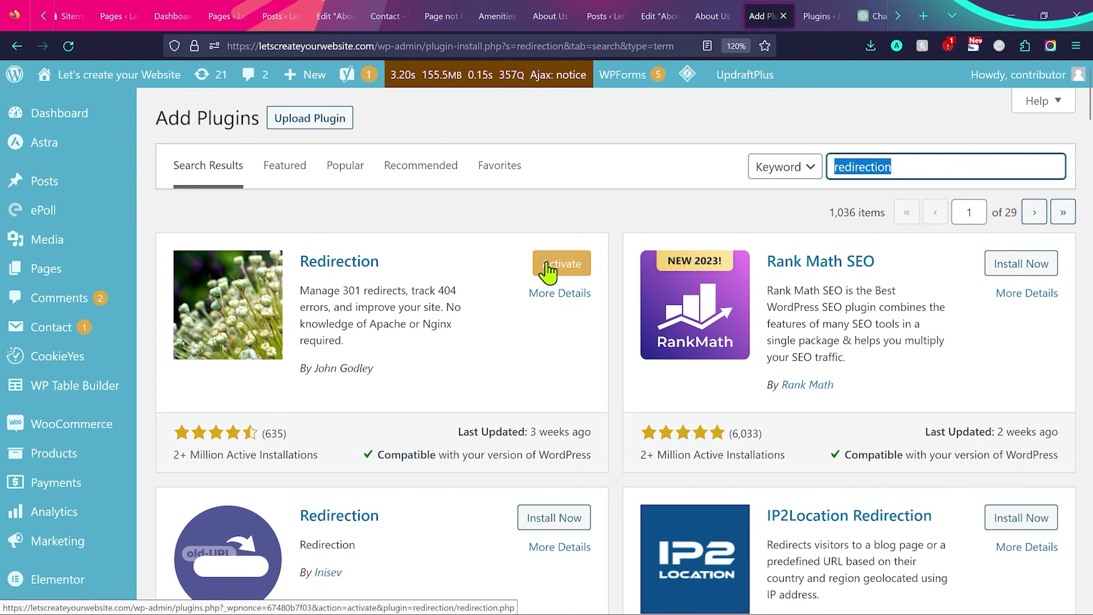
pyautogui.click(563, 270)
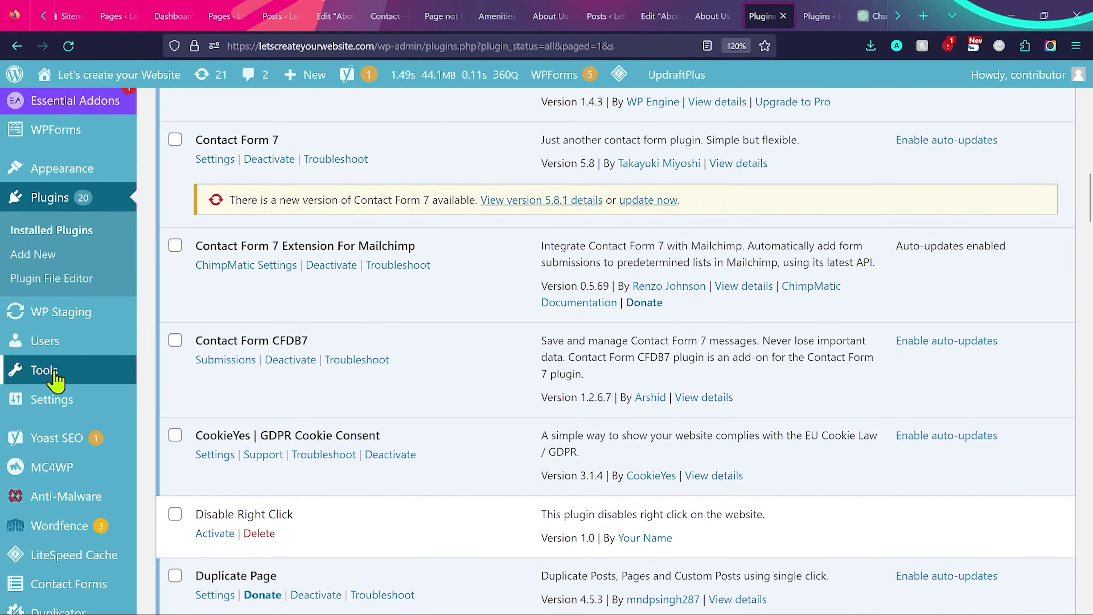
pyautogui.moveTo(52, 373)
pyautogui.click(181, 541)
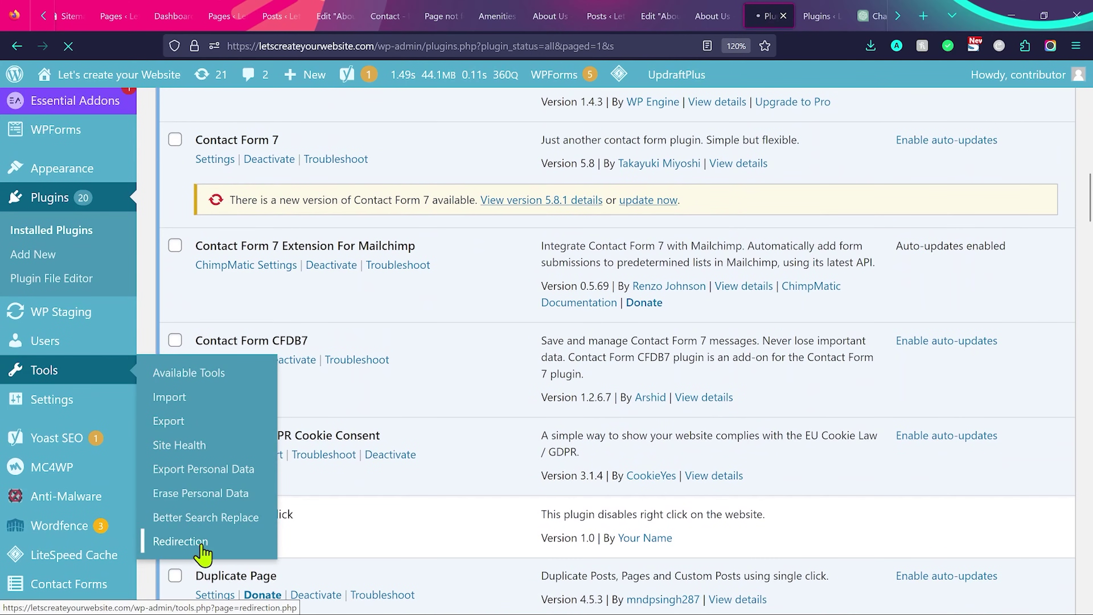
pyautogui.scroll(-5, 552, 291)
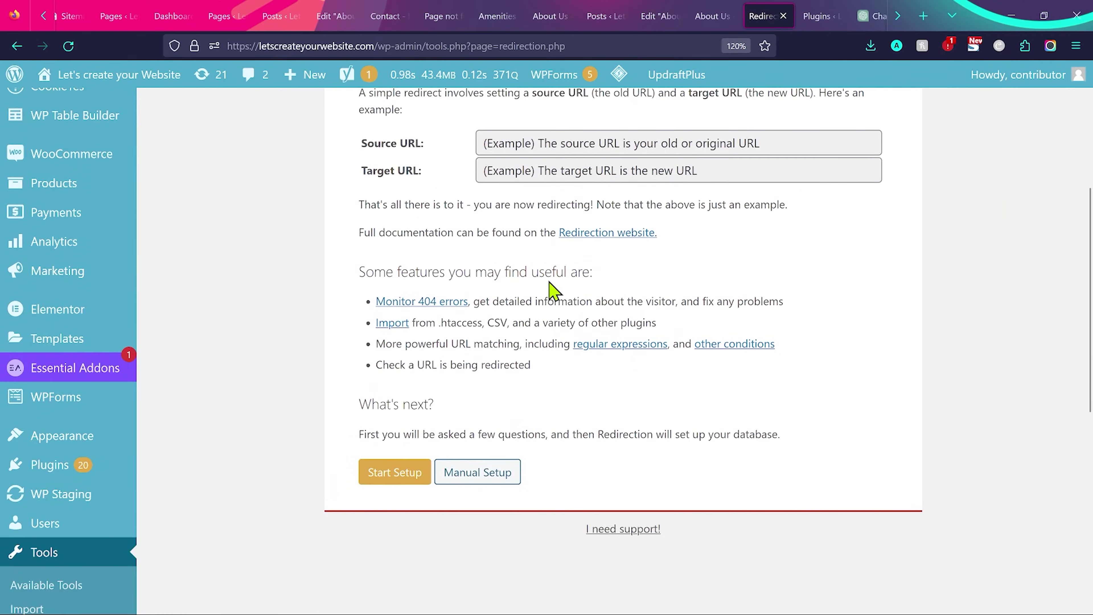
# Begin Redirection setup with permalink monitoring, redirect and 404 logging, and IP storage enabled
pyautogui.click(396, 481)
pyautogui.scroll(5, 441, 205)
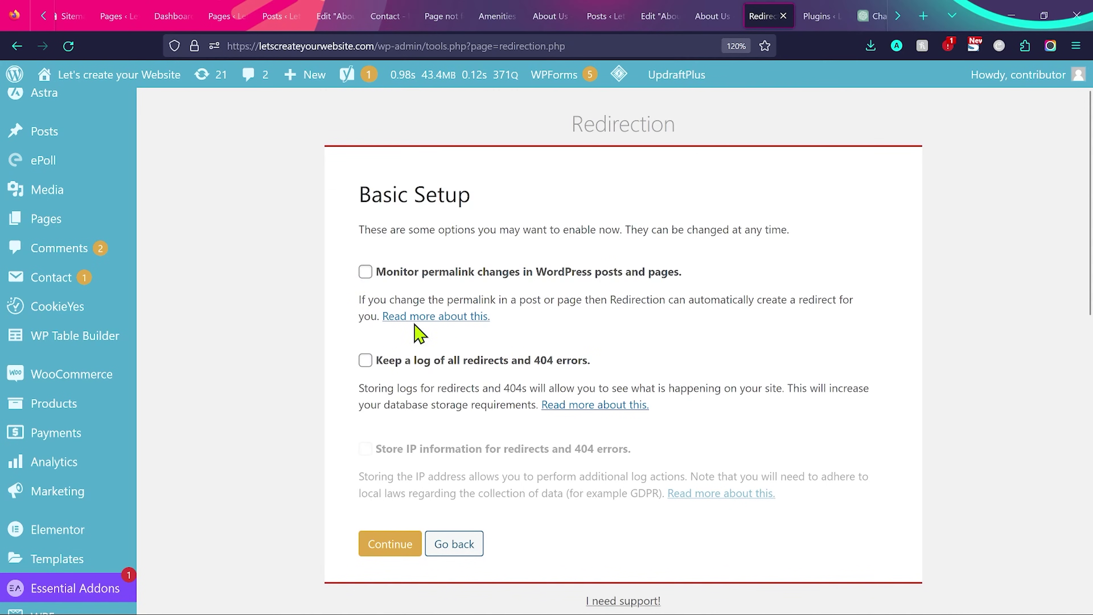
pyautogui.click(365, 271)
pyautogui.click(365, 360)
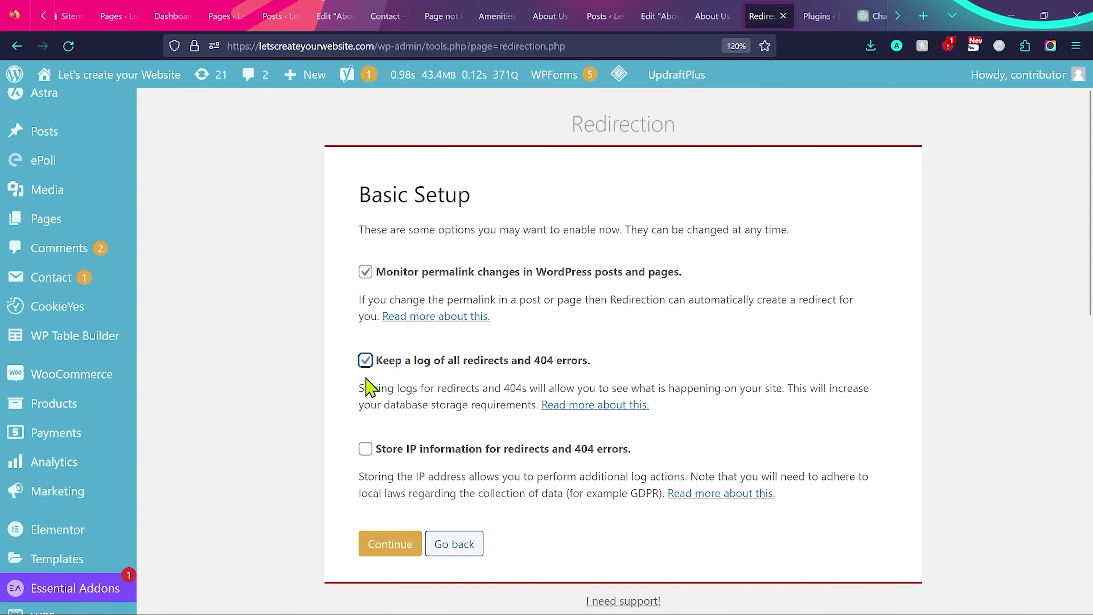
pyautogui.click(365, 449)
pyautogui.click(393, 546)
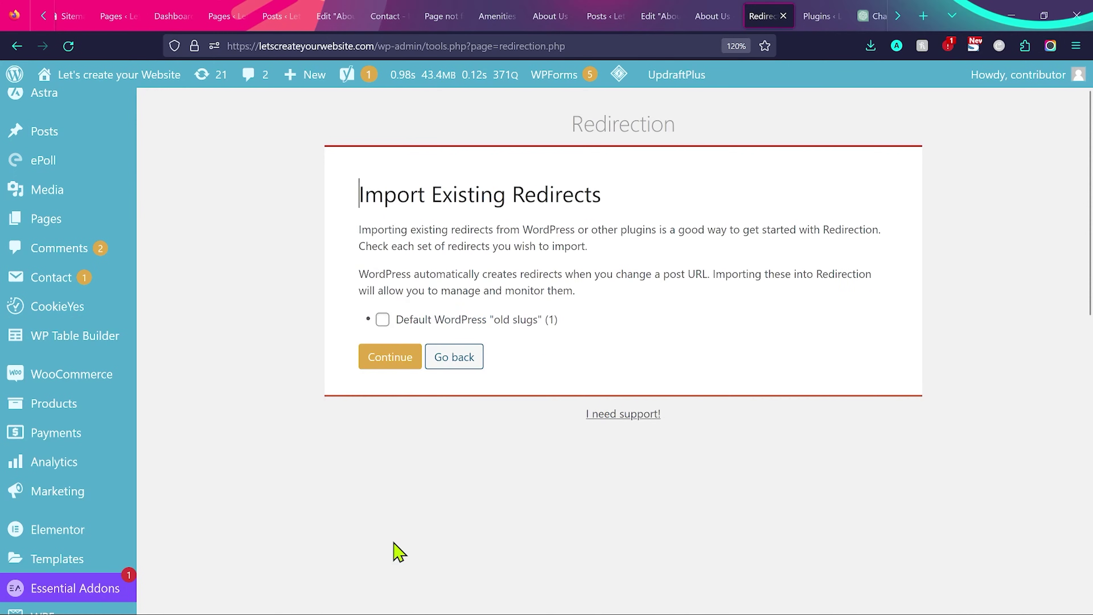
# Import the WordPress old slugs, finish the setup, and open the redirects list
pyautogui.click(382, 319)
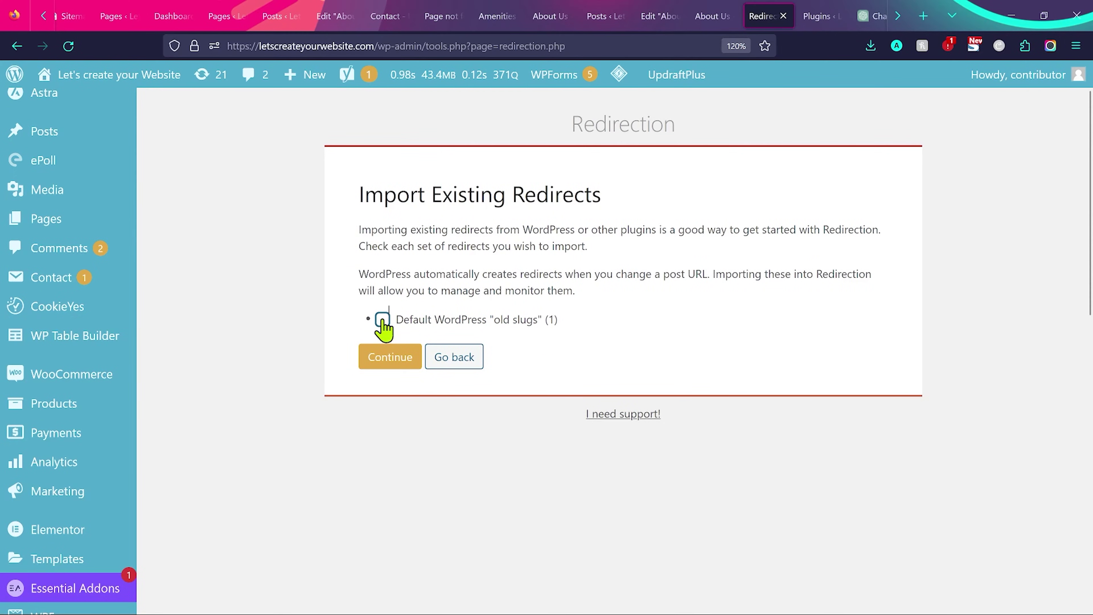
pyautogui.click(388, 363)
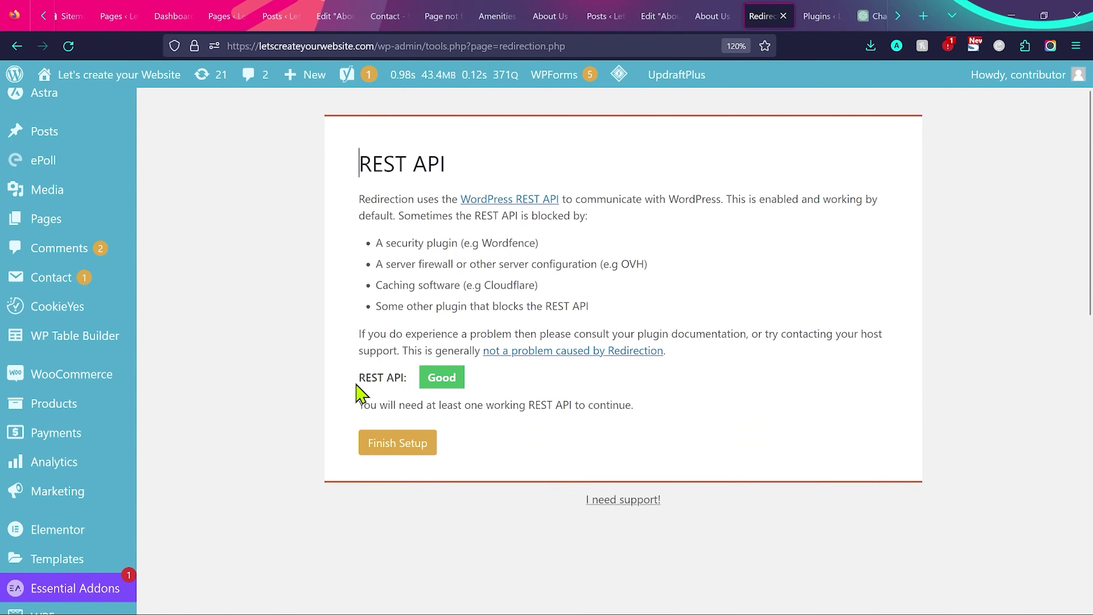
pyautogui.click(403, 450)
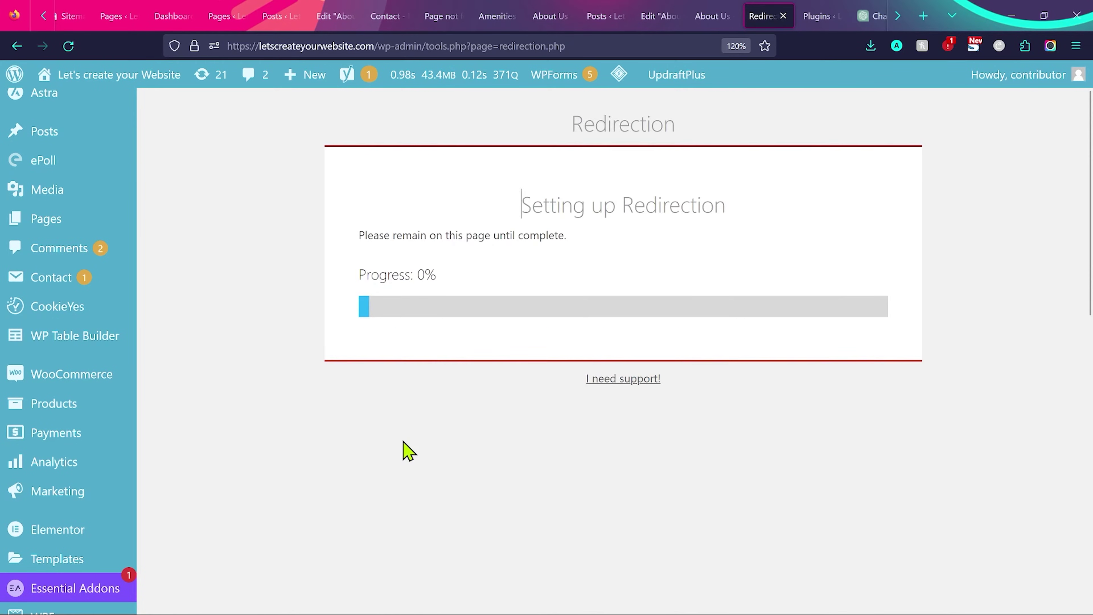
pyautogui.click(387, 382)
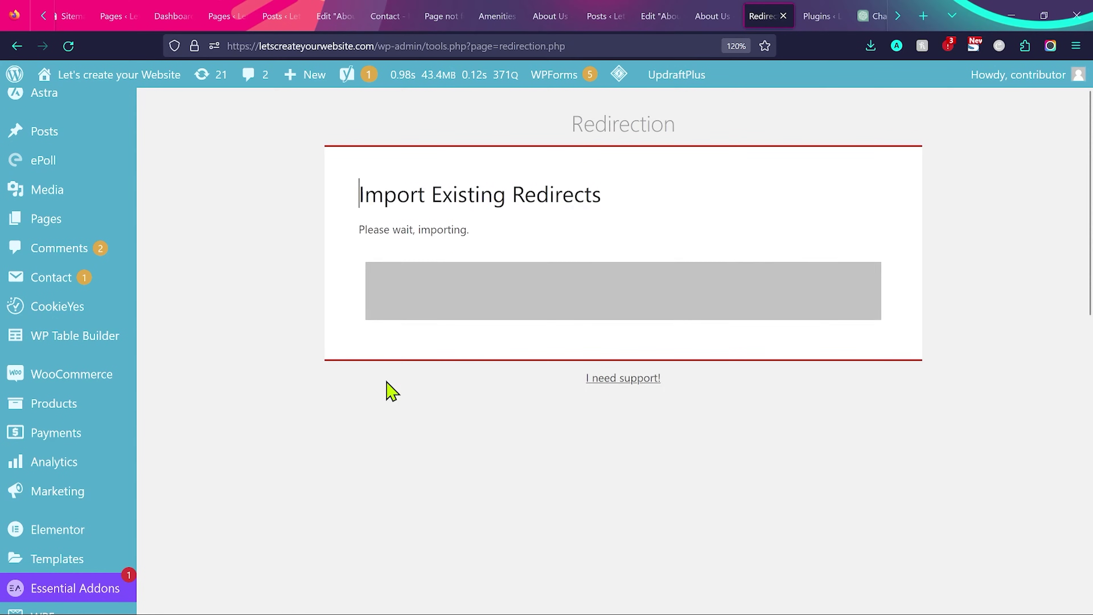
pyautogui.click(414, 302)
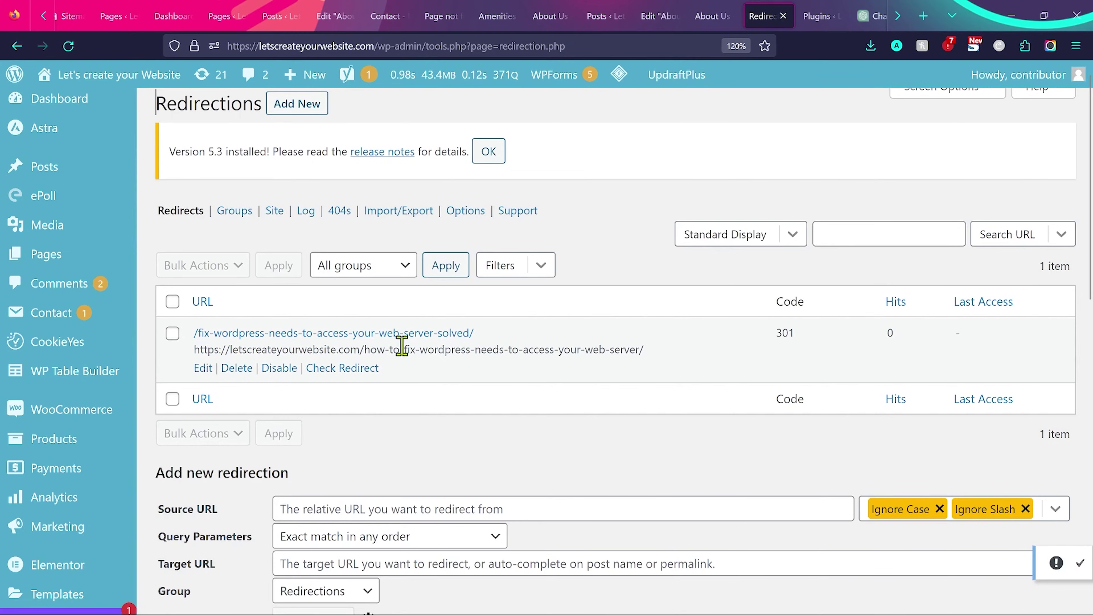
pyautogui.moveTo(405, 348); pyautogui.dragTo(368, 350)
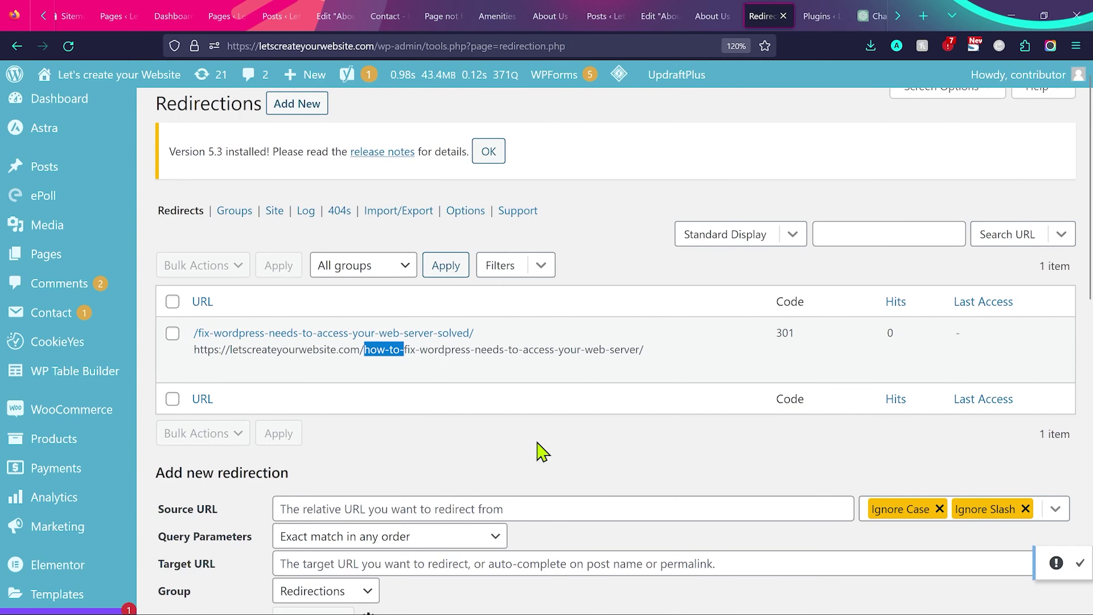
pyautogui.click(541, 452)
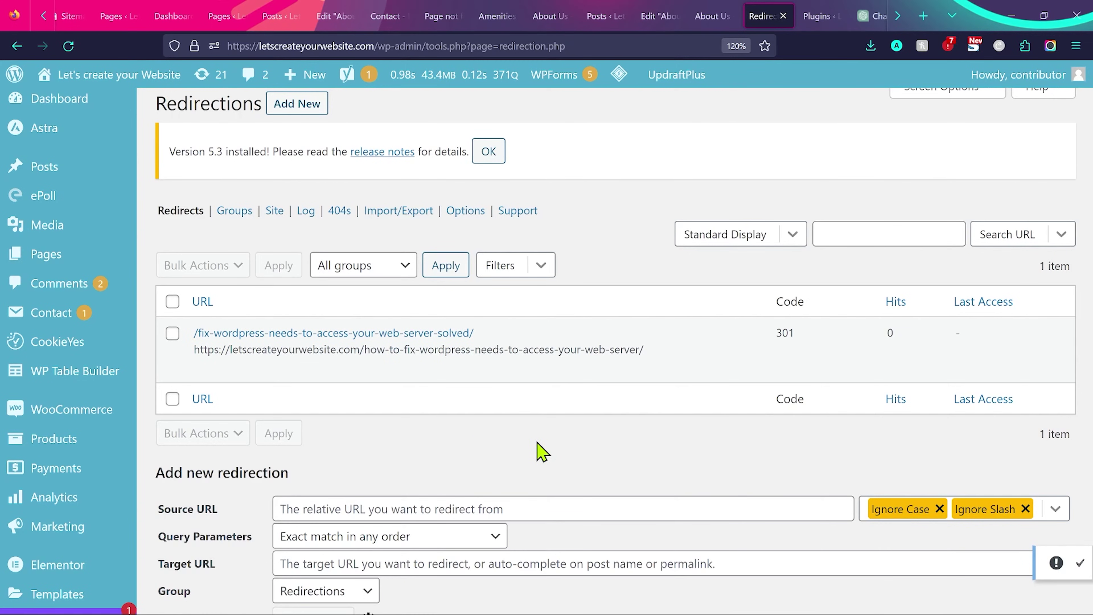
pyautogui.moveTo(776, 330); pyautogui.dragTo(797, 333)
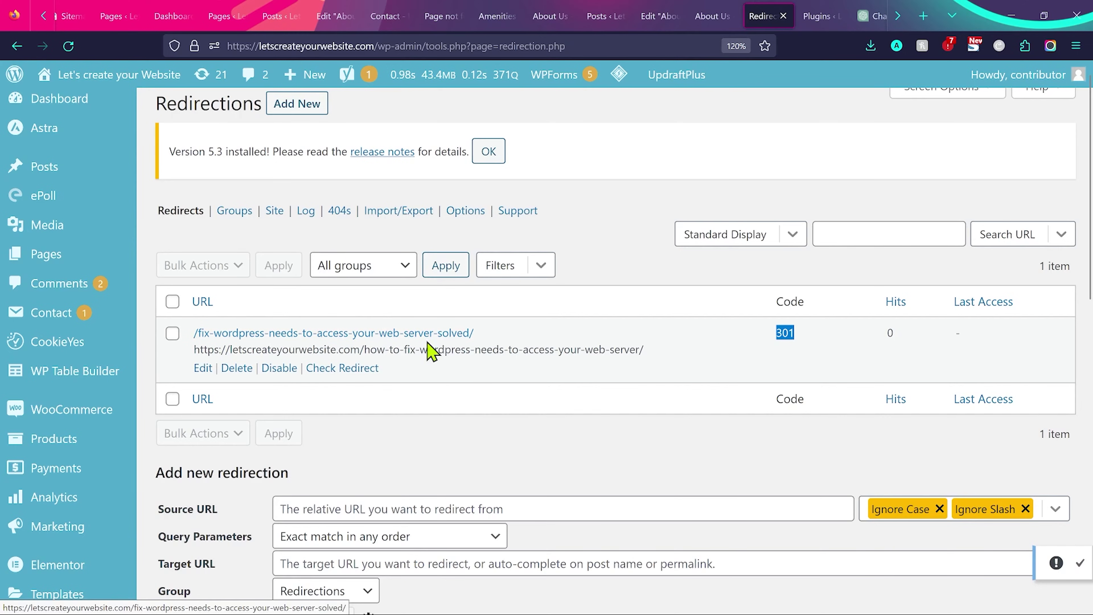
pyautogui.click(440, 348)
pyautogui.scroll(-4, 431, 430)
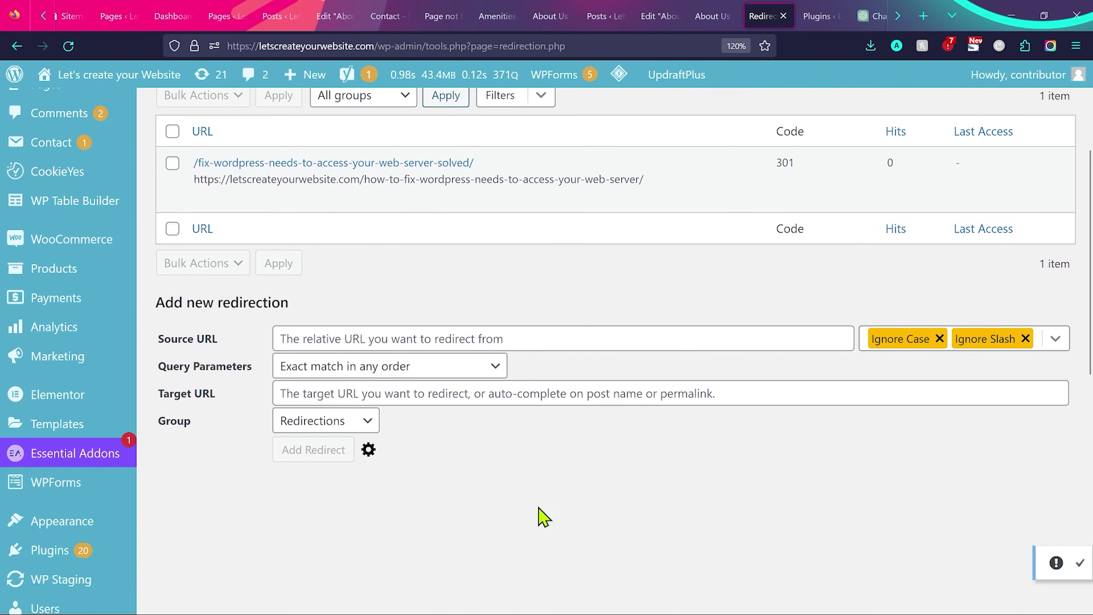
# Add a redirect with source 'contact', target 'contact-us', in the Modified Posts group
pyautogui.click(451, 338)
pyautogui.write('c')
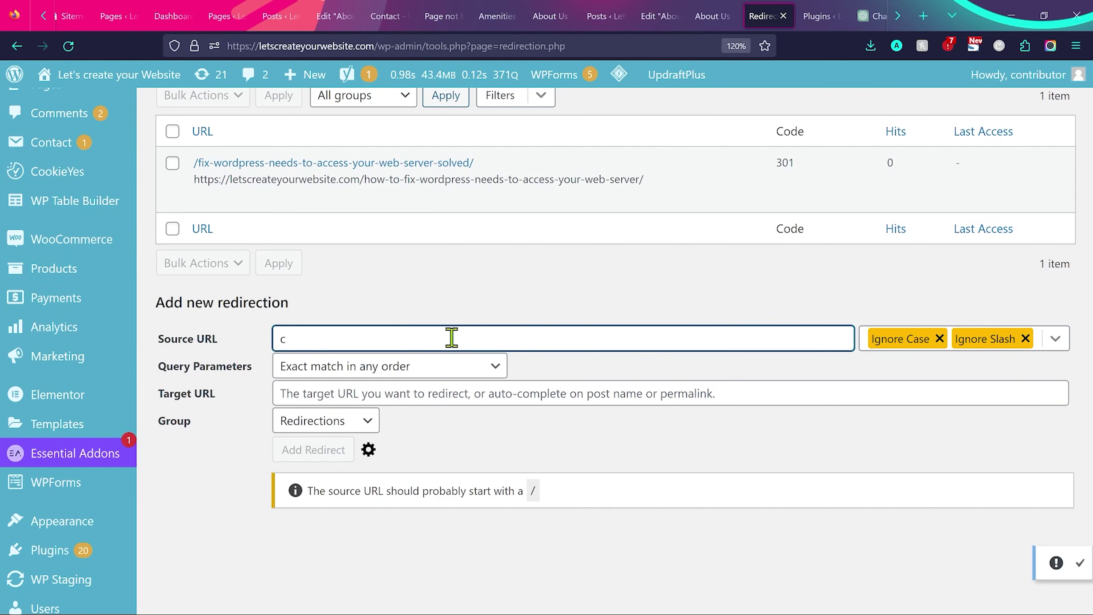
pyautogui.write('ontact')
pyautogui.click(593, 371)
pyautogui.click(417, 394)
pyautogui.write('contact')
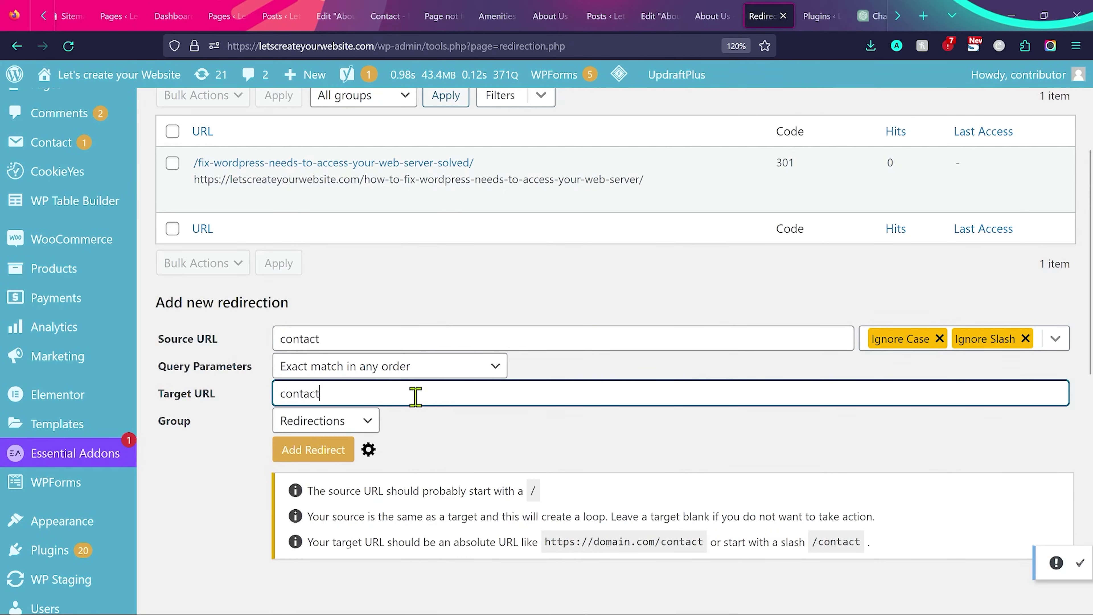
pyautogui.write('-us')
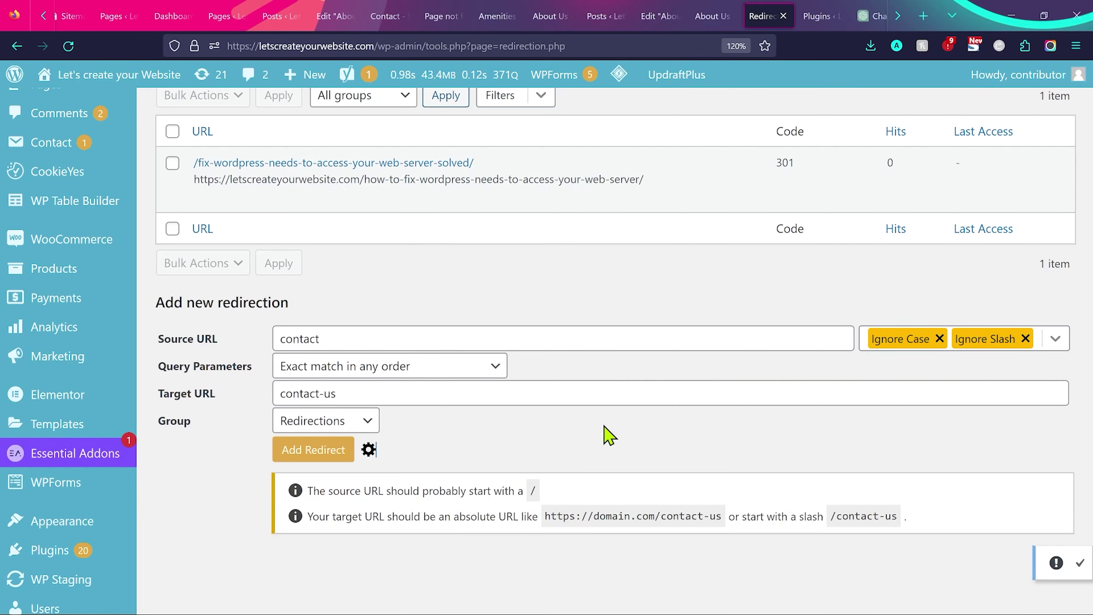
pyautogui.click(368, 421)
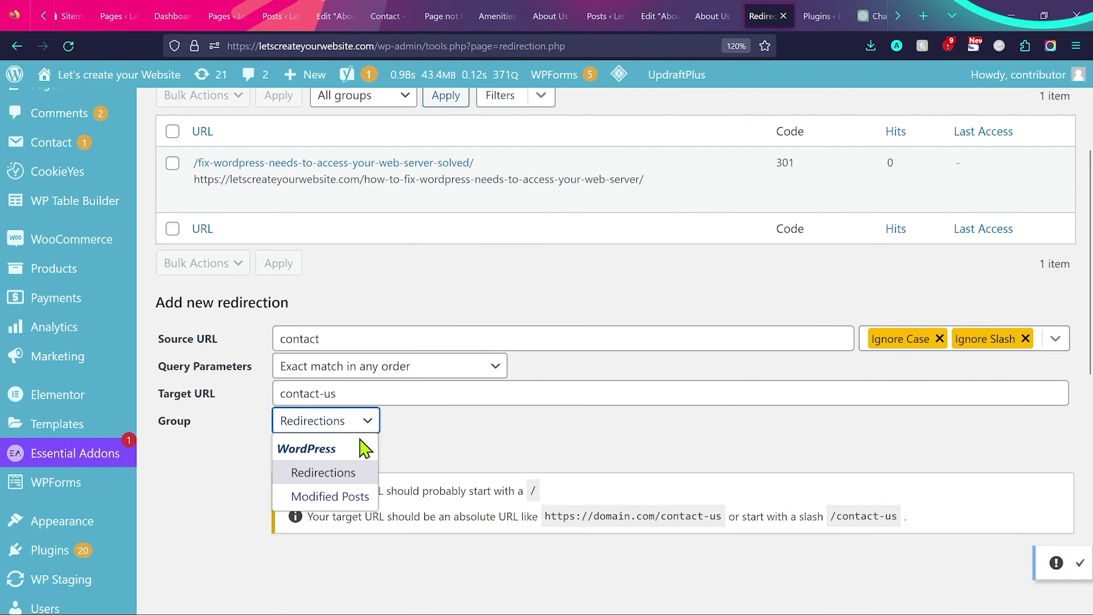
pyautogui.click(334, 495)
pyautogui.click(317, 459)
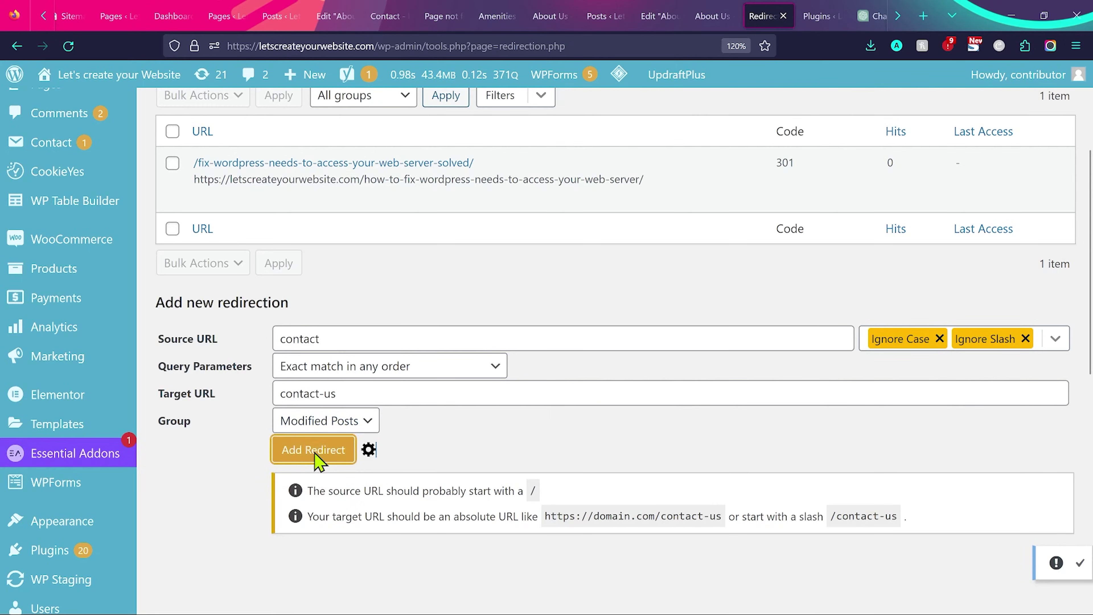
pyautogui.scroll(1, 629, 349)
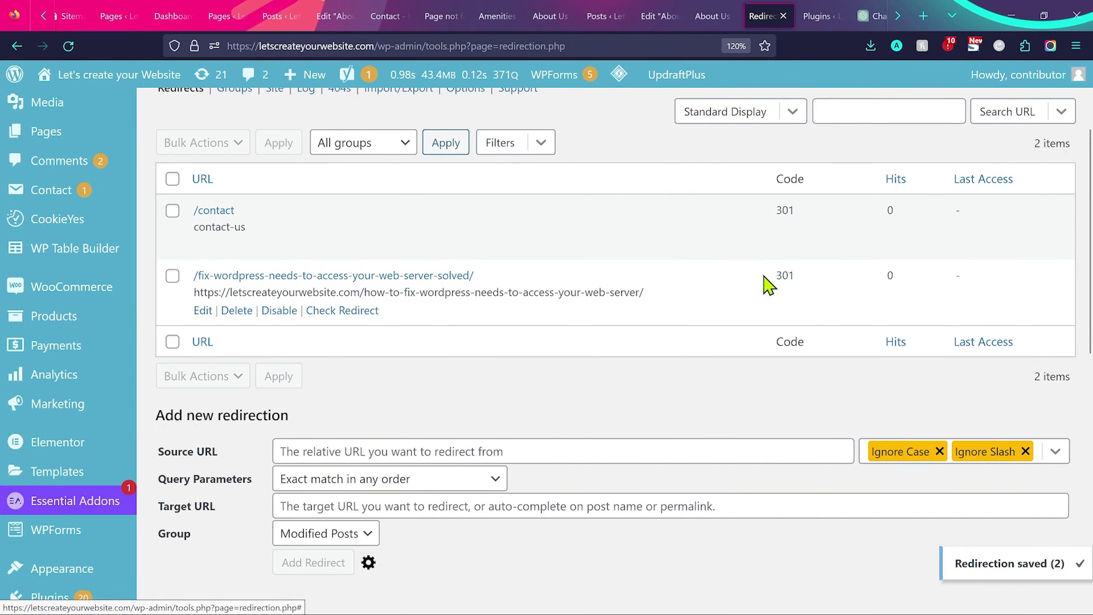
pyautogui.moveTo(773, 272); pyautogui.dragTo(818, 276)
pyautogui.scroll(3, 690, 371)
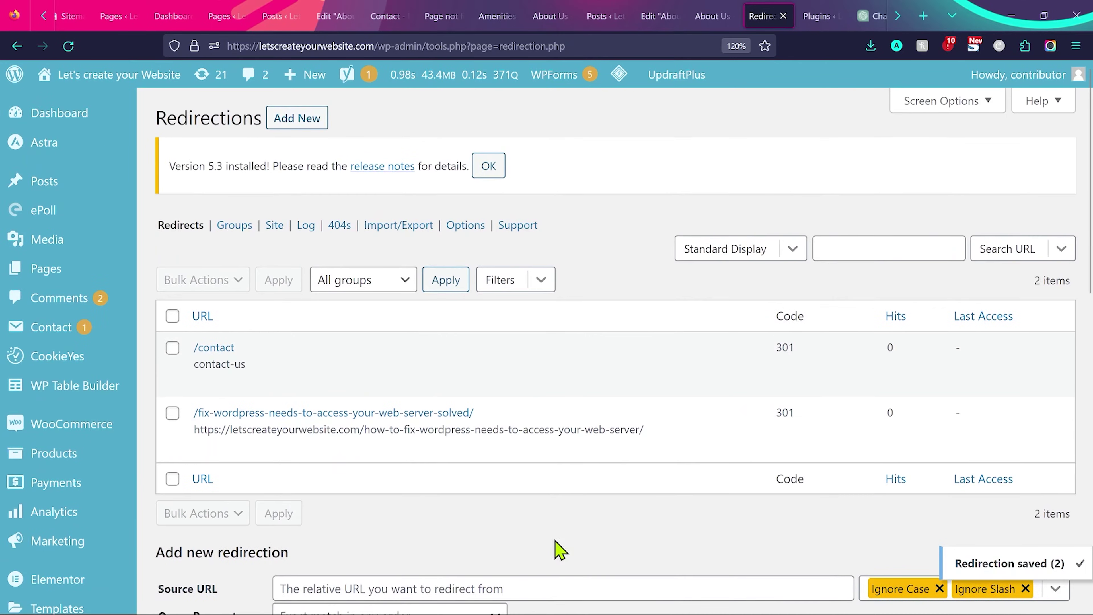